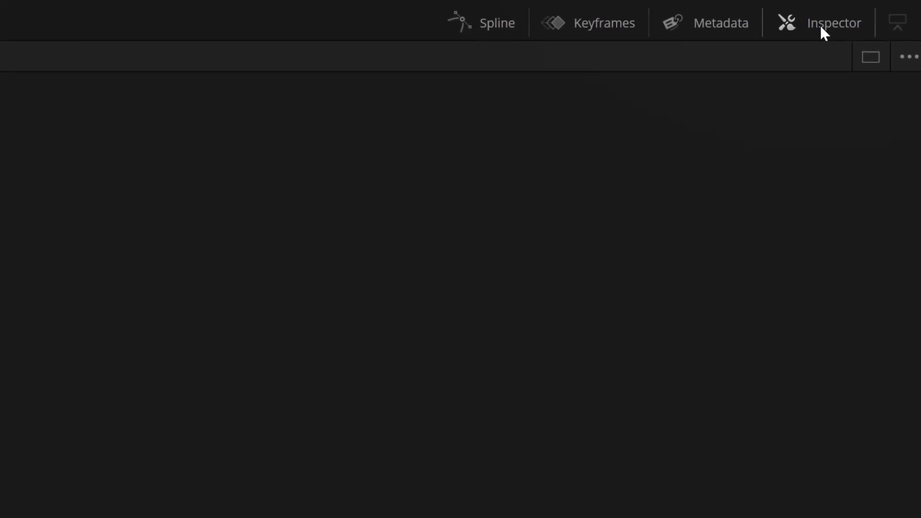
# Show the Inspector and apply the Mid Flow layout preset for the Fusion page.
pyautogui.click(810, 28)
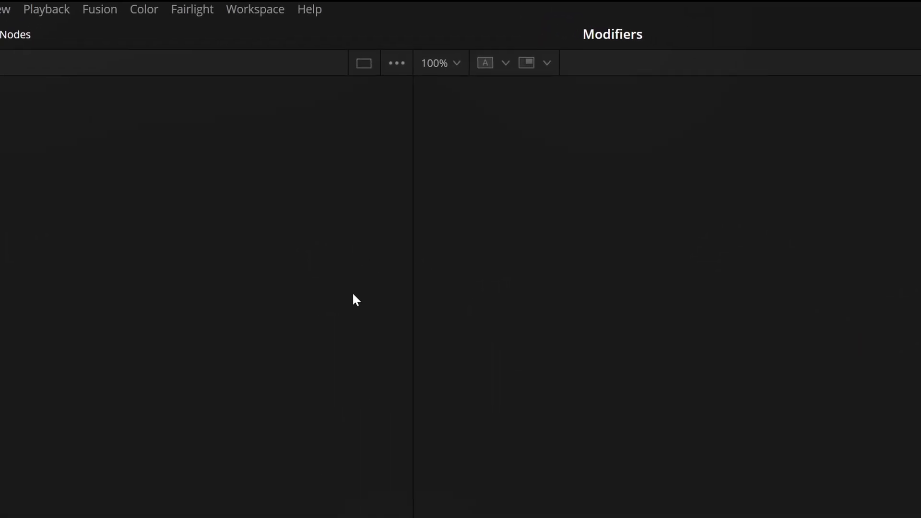
pyautogui.click(256, 9)
pyautogui.moveTo(345, 247)
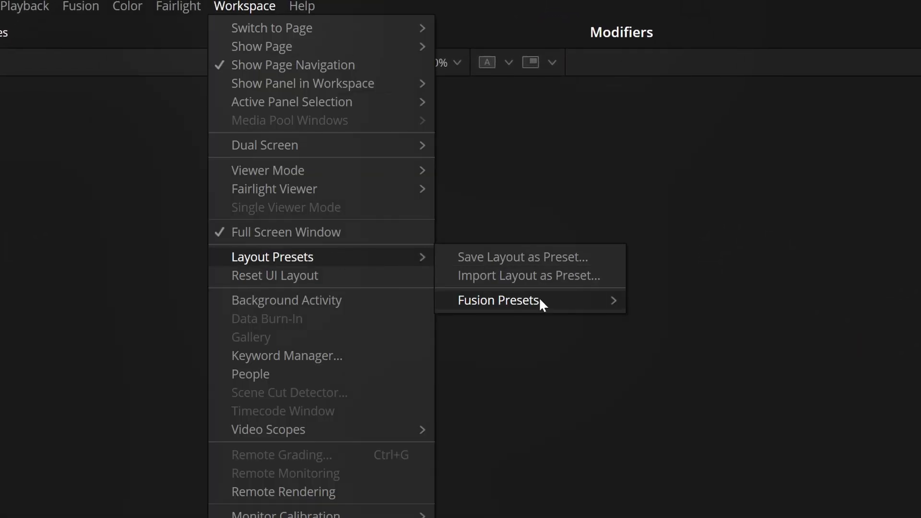
pyautogui.moveTo(547, 309)
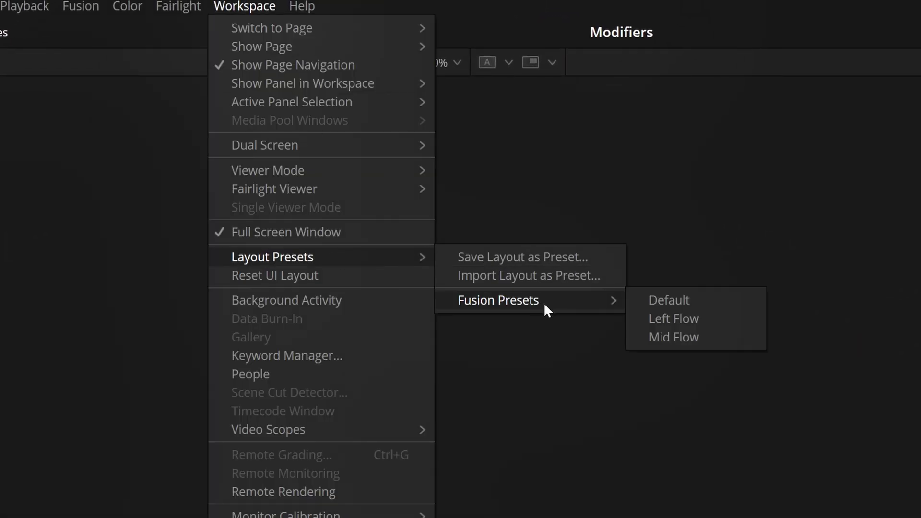
pyautogui.click(686, 336)
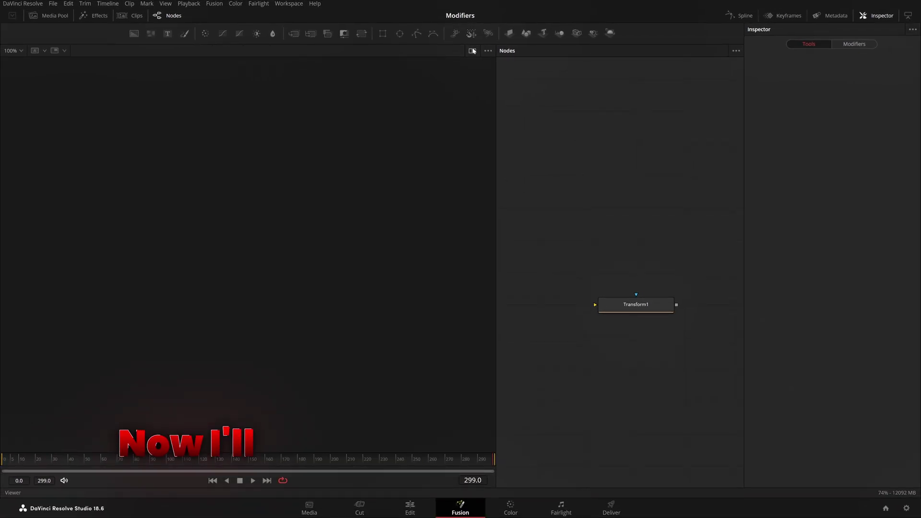
# Add a Text+ node below the Transform1 node in the node graph.
pyautogui.moveTo(648, 243); pyautogui.dragTo(619, 202)
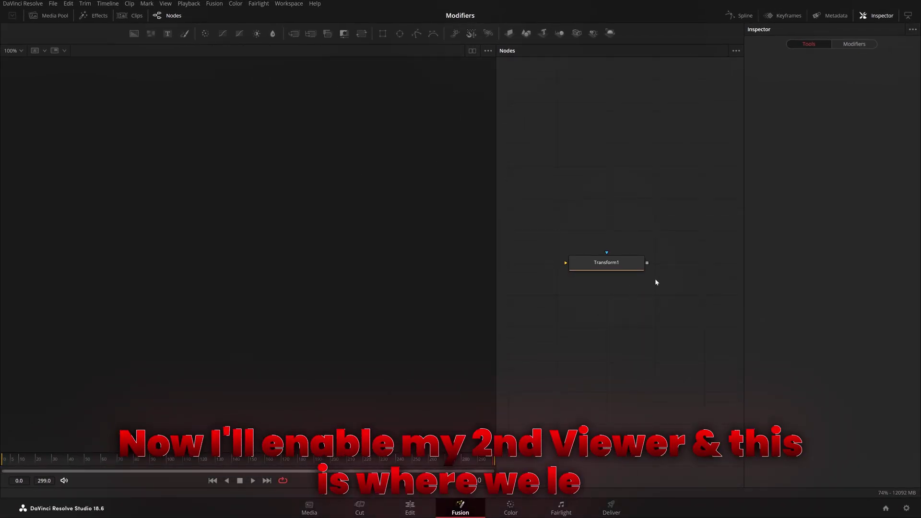
pyautogui.moveTo(645, 298); pyautogui.dragTo(660, 274)
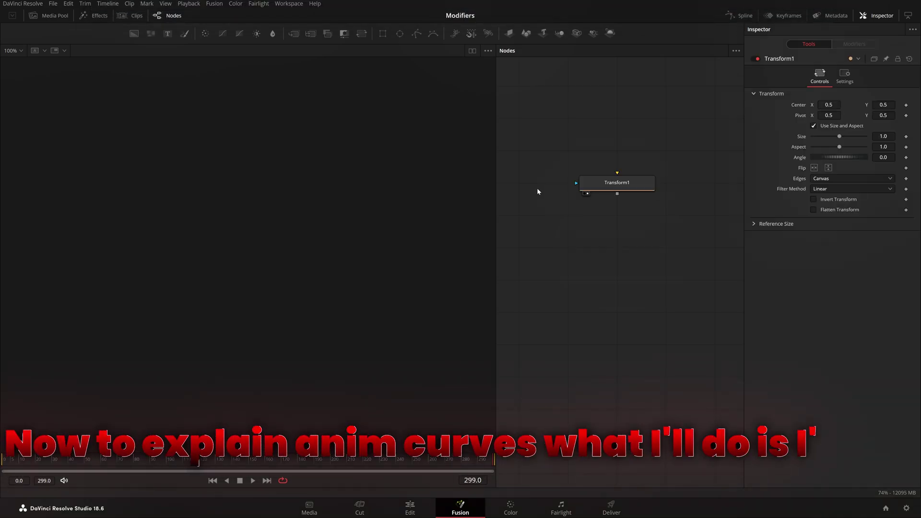
pyautogui.rightClick(640, 36)
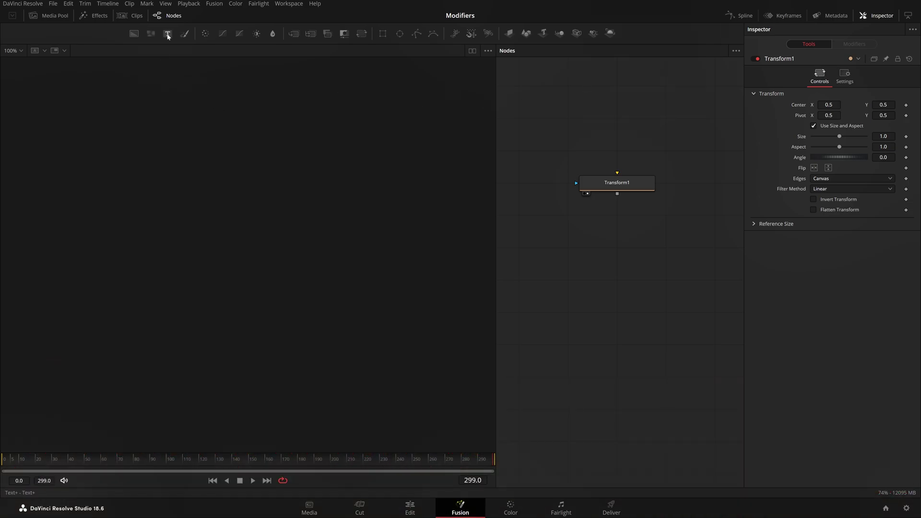
pyautogui.moveTo(167, 39); pyautogui.dragTo(610, 259)
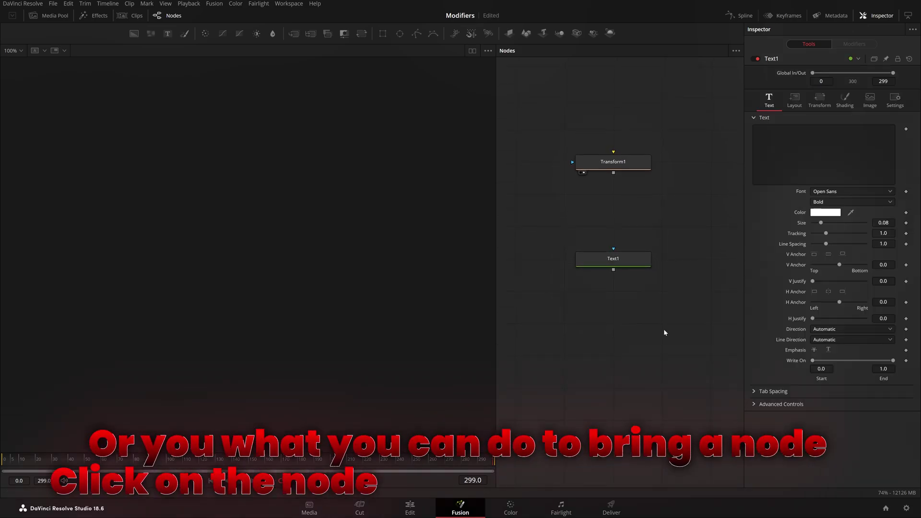
pyautogui.hotkey('shift', 'space')
pyautogui.write('tx')
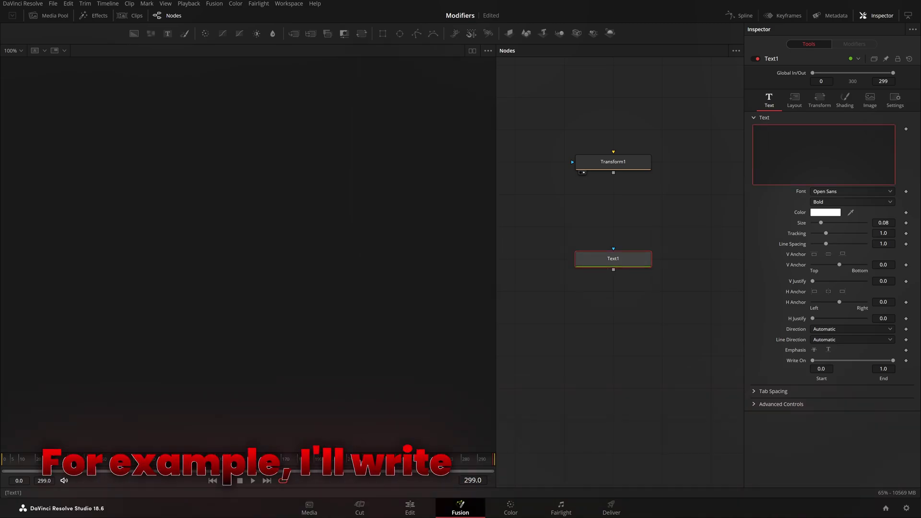
# Enter "Like & share this video, Fusion Studios is da best !" as the Text1 content and load the node into the viewer.
pyautogui.write('Like & share this video, Fusion Studios is the')
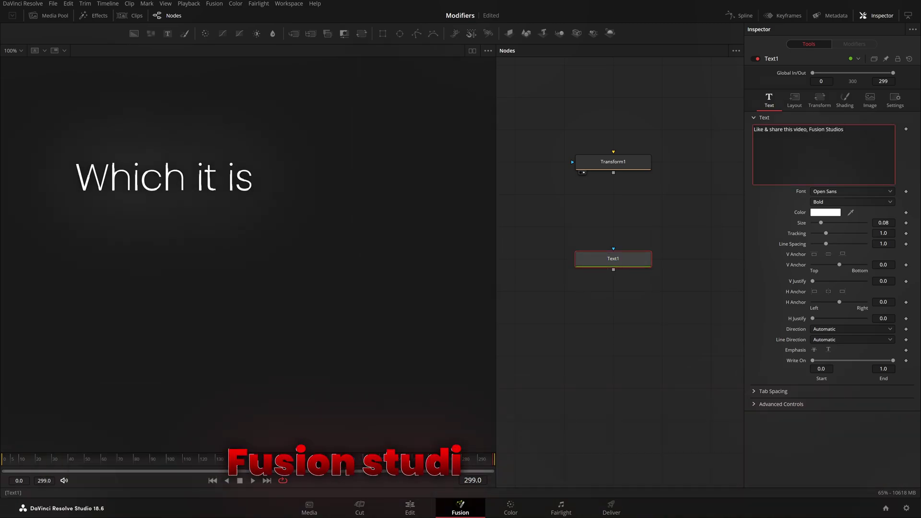
pyautogui.press('BackSpace')
pyautogui.press('BackSpace')
pyautogui.press('BackSpace')
pyautogui.write('da best !')
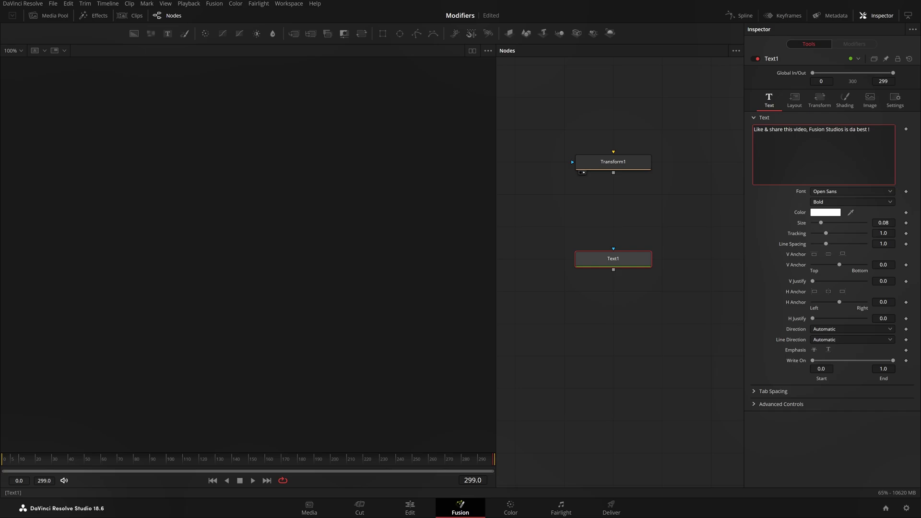
pyautogui.write('2')
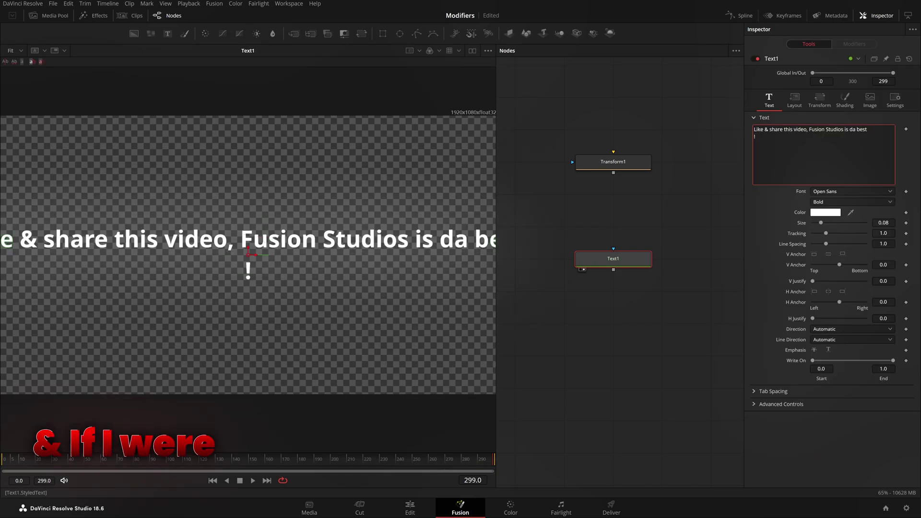
# Break the Text1 content onto a second line before "Fusion Studios is da best !".
pyautogui.click(683, 222)
pyautogui.click(683, 222)
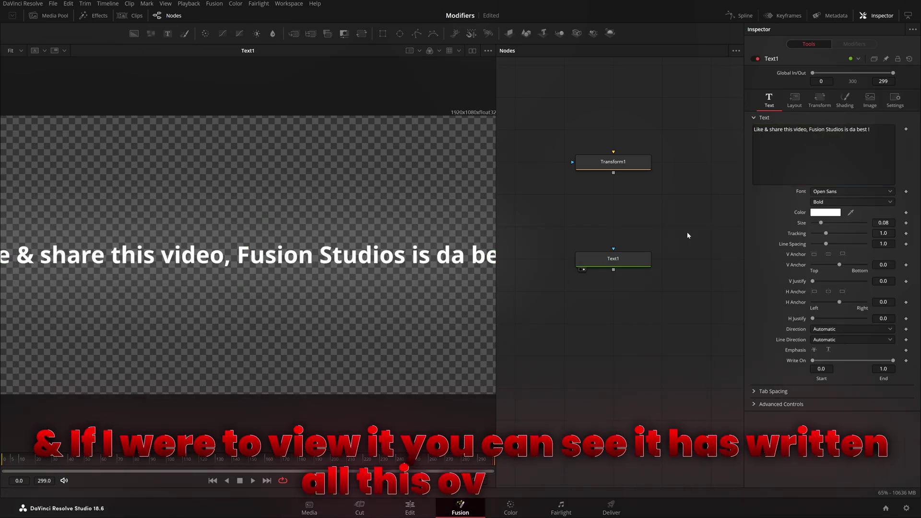
pyautogui.click(811, 129)
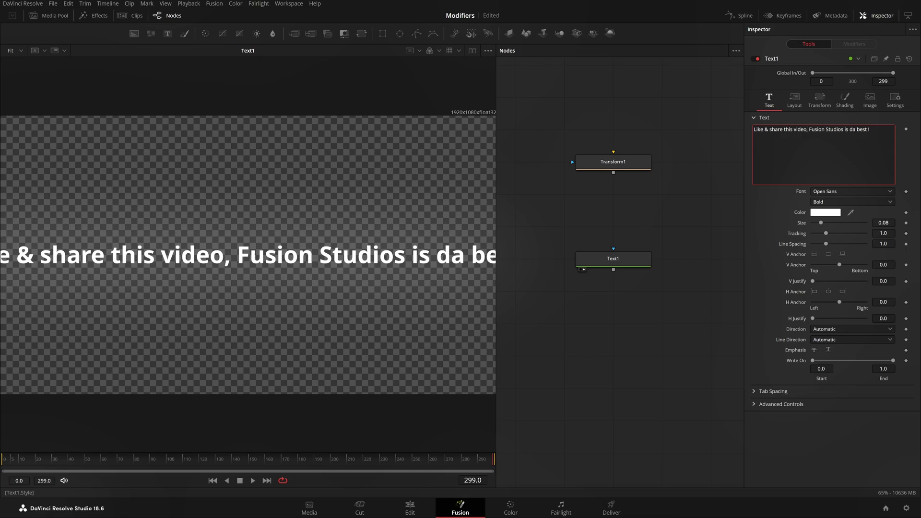
pyautogui.press('Return')
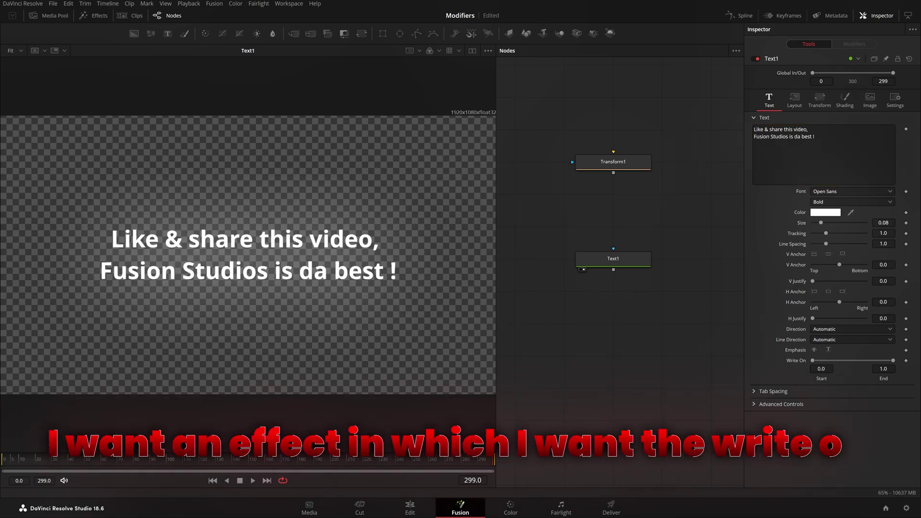
pyautogui.moveTo(892, 360)
pyautogui.mouseDown()
pyautogui.moveTo(821, 377)
pyautogui.moveTo(890, 376)
pyautogui.mouseUp()
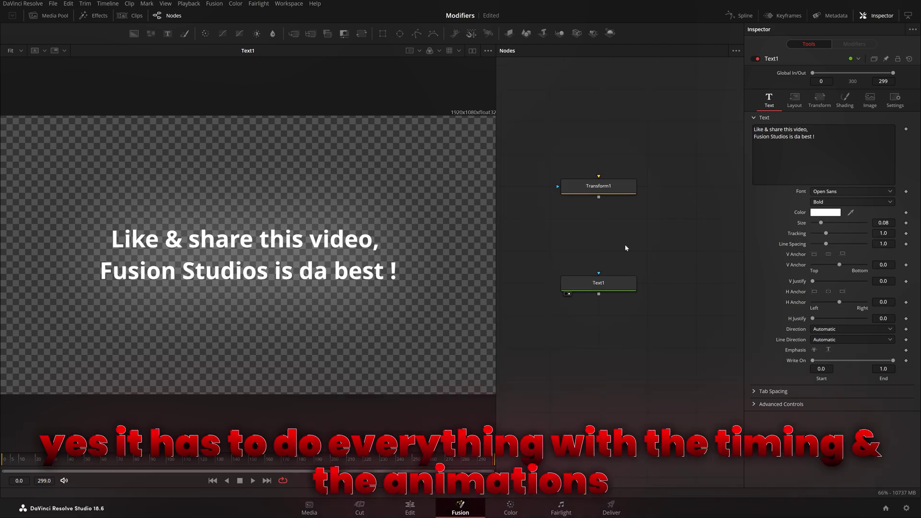
# Load Transform1 into the viewer and check which modifiers are available for its Center parameter.
pyautogui.click(598, 186)
pyautogui.press('1')
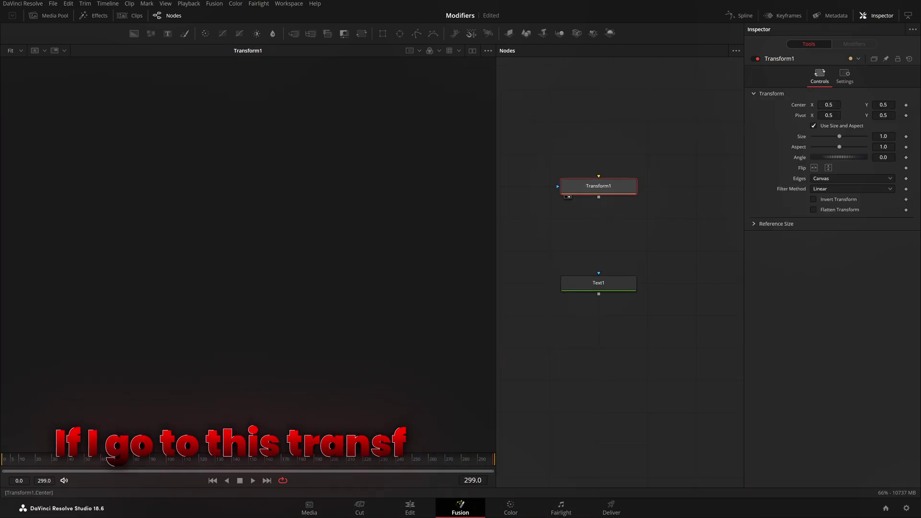
pyautogui.rightClick(799, 106)
pyautogui.moveTo(829, 141)
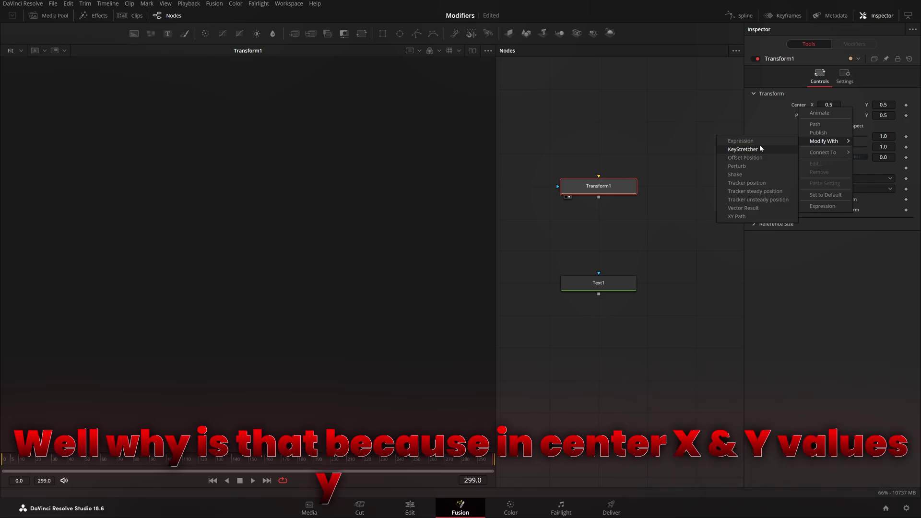
pyautogui.click(696, 149)
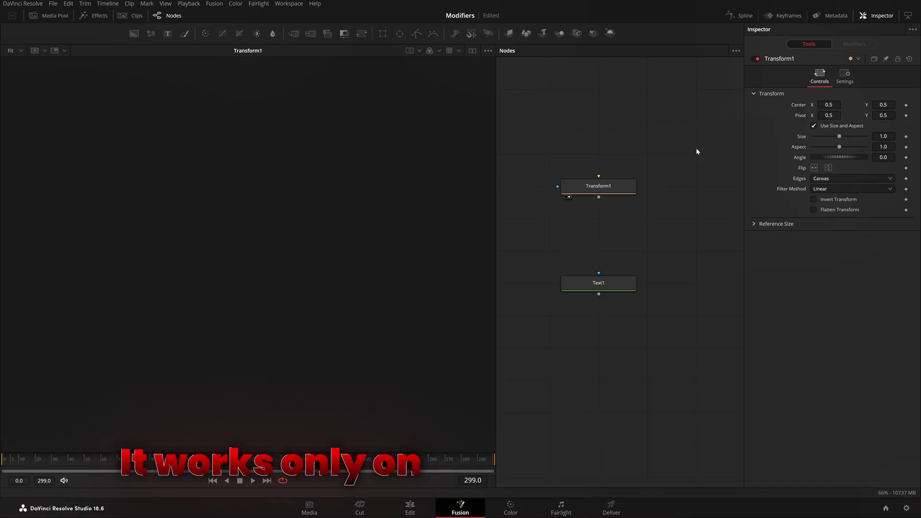
# Apply the Anim Curves modifier to Transform1's Size and move the playhead back to frame 0.
pyautogui.moveTo(847, 158); pyautogui.dragTo(839, 163)
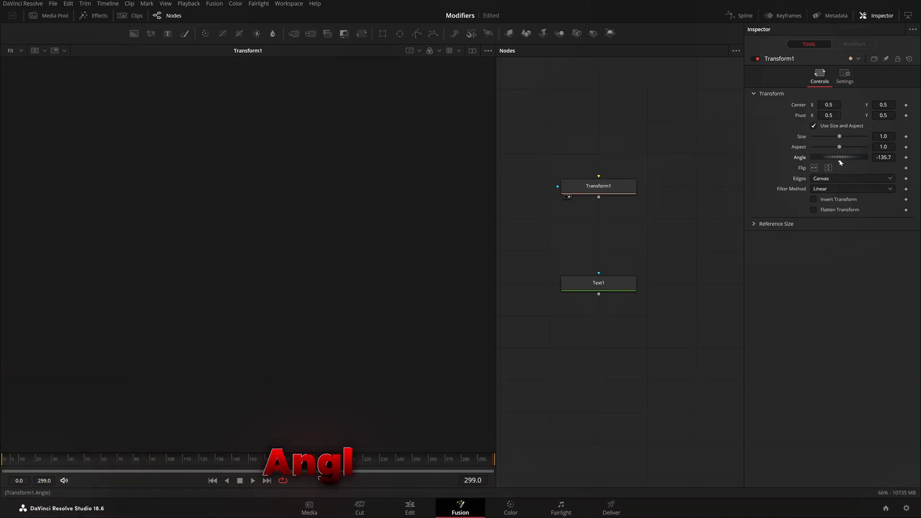
pyautogui.rightClick(801, 140)
pyautogui.moveTo(826, 171)
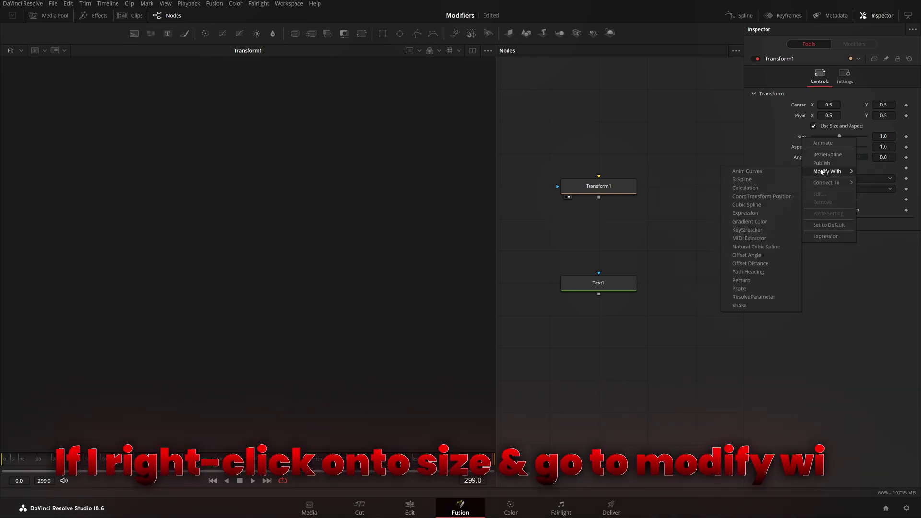
pyautogui.click(747, 172)
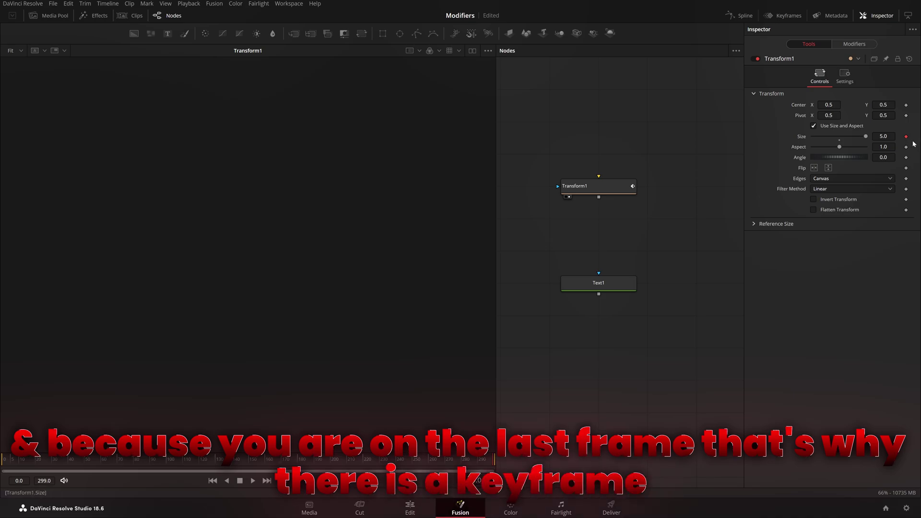
pyautogui.moveTo(452, 467); pyautogui.dragTo(1, 492)
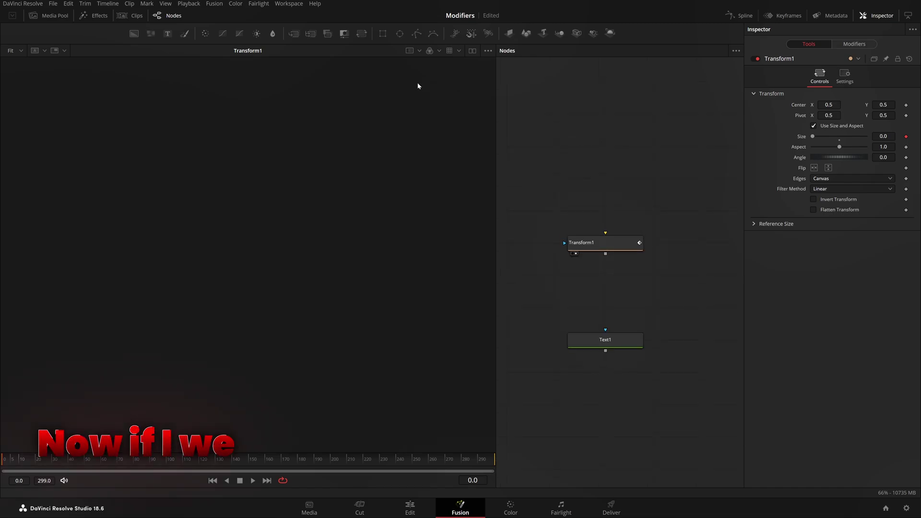
# Add an Ellipse mask node connected to Transform1's input and play back the size animation.
pyautogui.moveTo(400, 34); pyautogui.dragTo(285, 249)
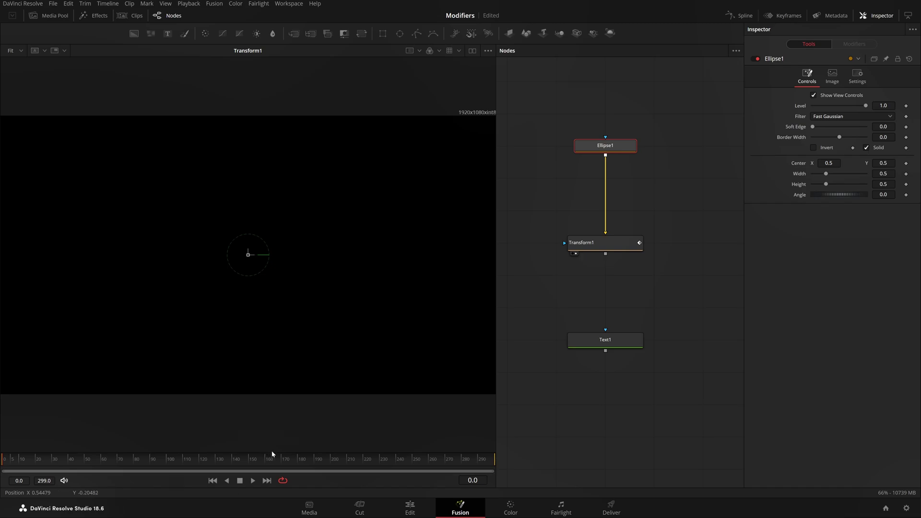
pyautogui.press('space')
pyautogui.press('space')
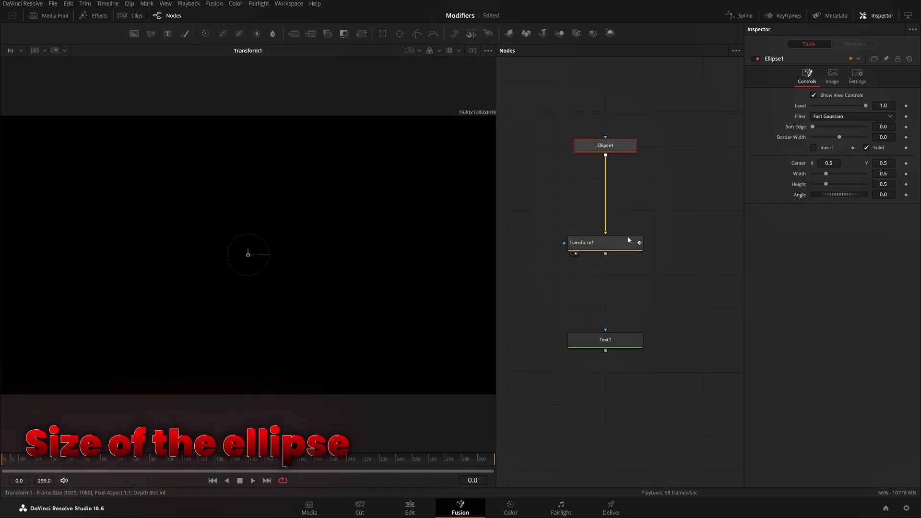
# Set the ellipse's width and height to 0.25, then scrub Transform1's size animation to frame 78.
pyautogui.click(883, 174)
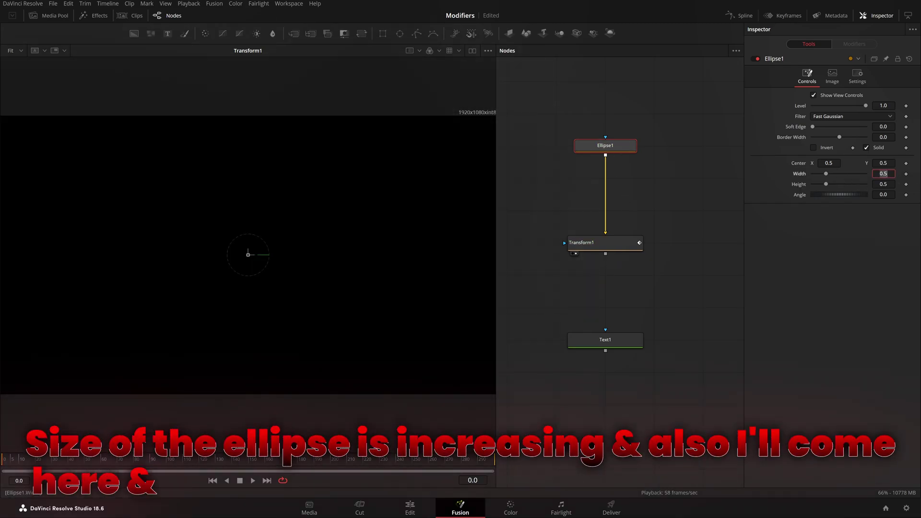
pyautogui.write('.25')
pyautogui.press('Tab')
pyautogui.write('.25')
pyautogui.press('Tab')
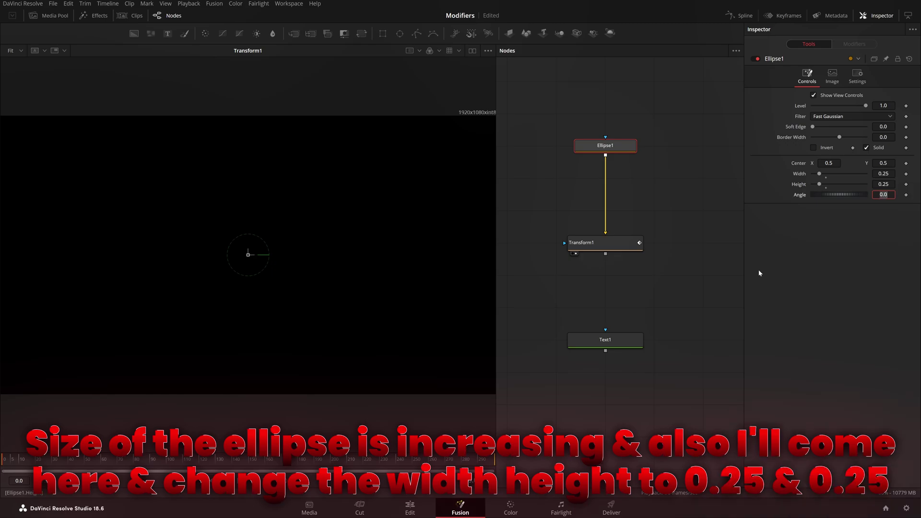
pyautogui.click(678, 311)
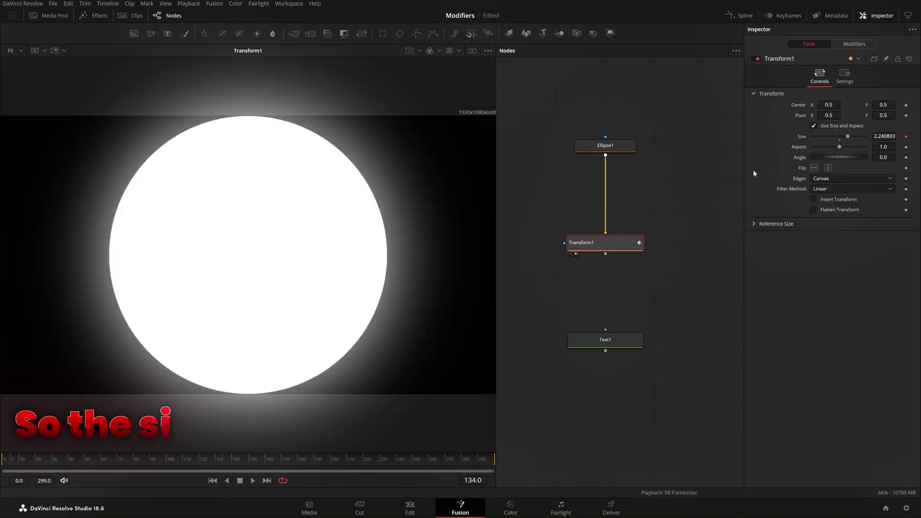
pyautogui.moveTo(222, 459); pyautogui.dragTo(132, 472)
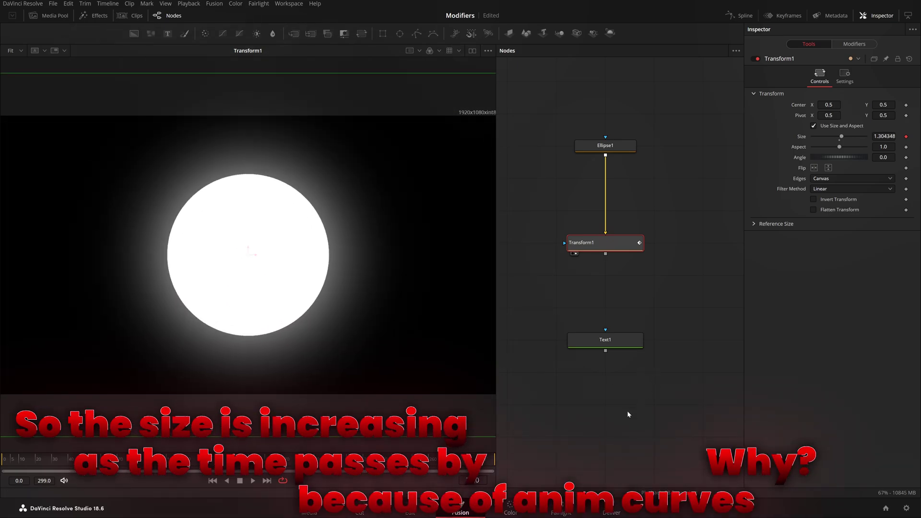
# Display the Anim Curves size curve of Transform1 in the Spline editor, fitted to view, with the modifier's settings open.
pyautogui.click(854, 44)
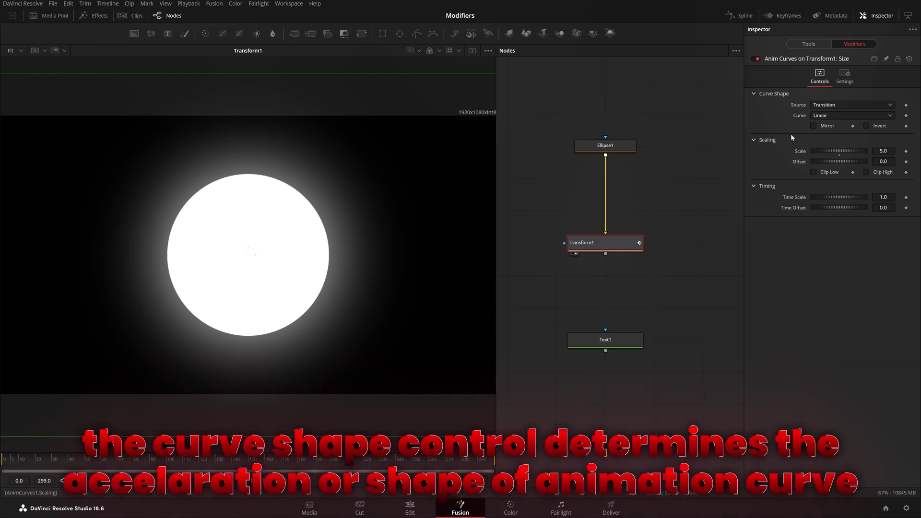
pyautogui.click(739, 16)
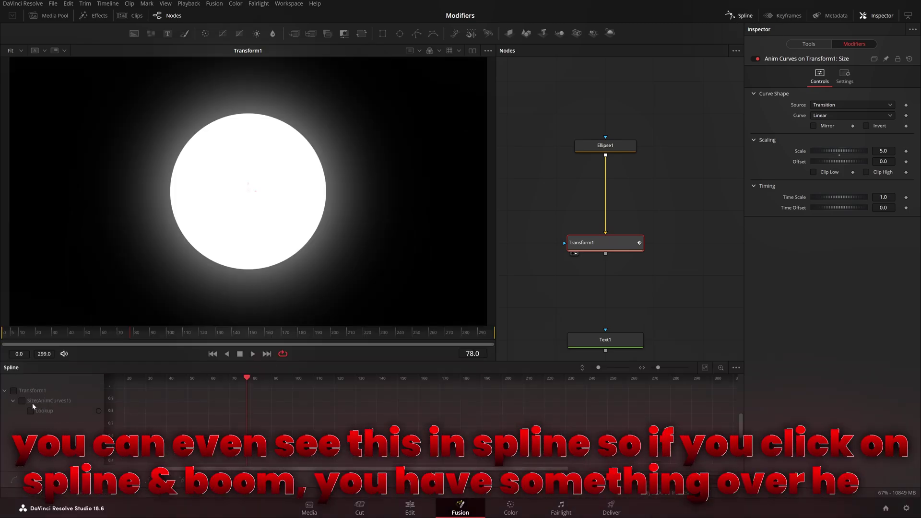
pyautogui.click(736, 367)
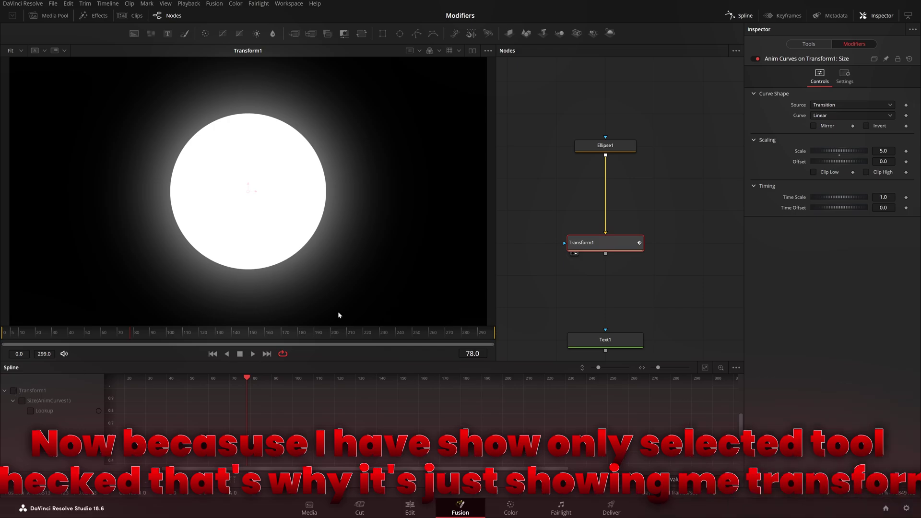
pyautogui.click(613, 263)
pyautogui.moveTo(614, 262); pyautogui.dragTo(566, 290)
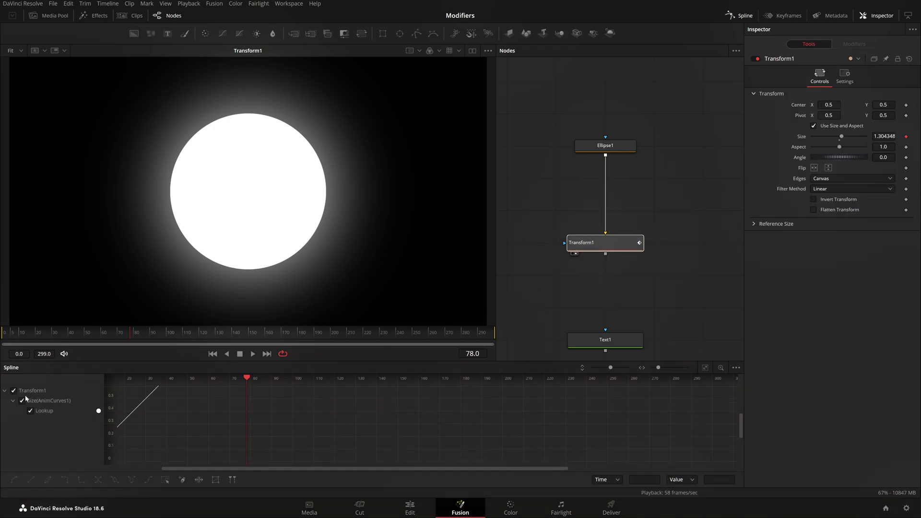
pyautogui.click(705, 368)
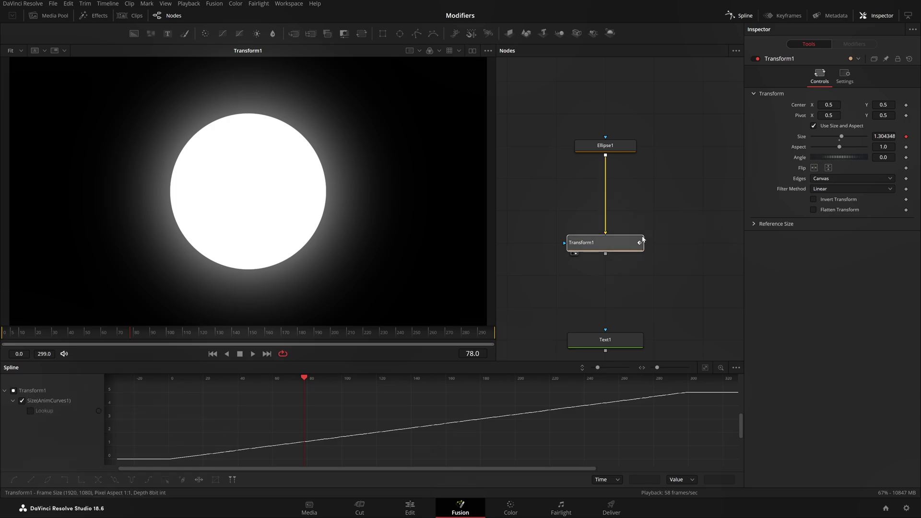
pyautogui.click(859, 44)
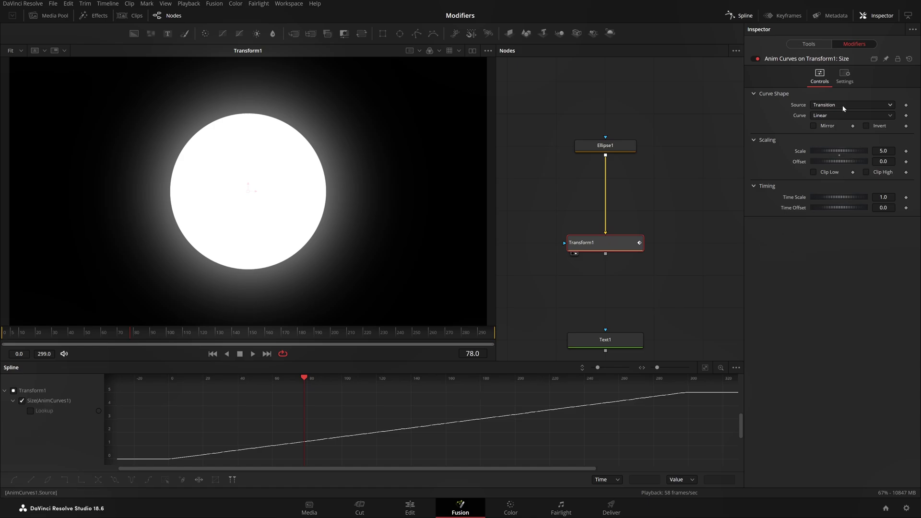
# Keep Transition as the Anim Curves source and check the composition on the Edit page.
pyautogui.click(842, 105)
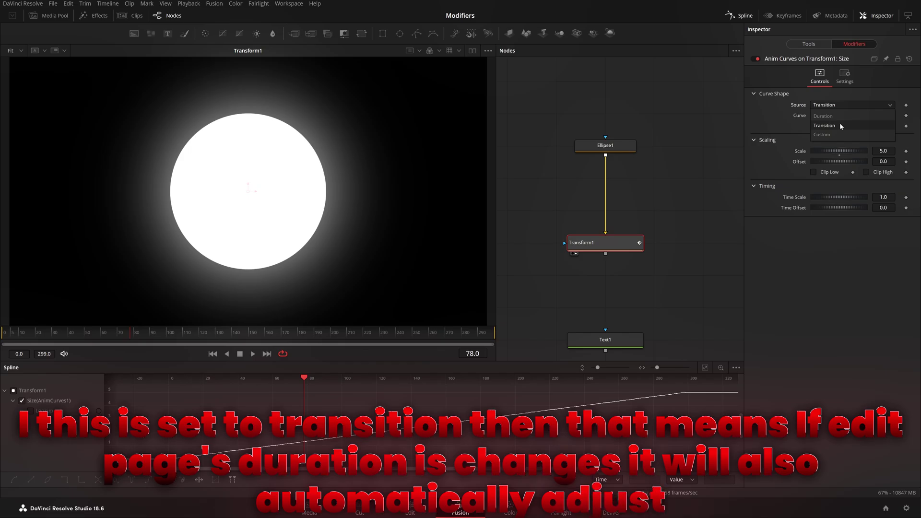
pyautogui.click(840, 126)
pyautogui.click(411, 507)
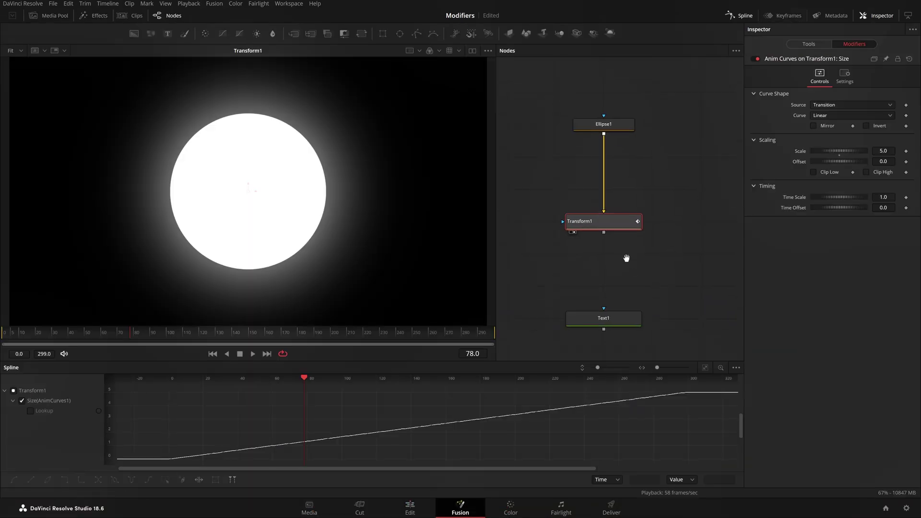
# Add a MediaOut node below Transform1 and connect Transform1's output to it.
pyautogui.click(626, 258)
pyautogui.hotkey('shift', 'space')
pyautogui.write('media')
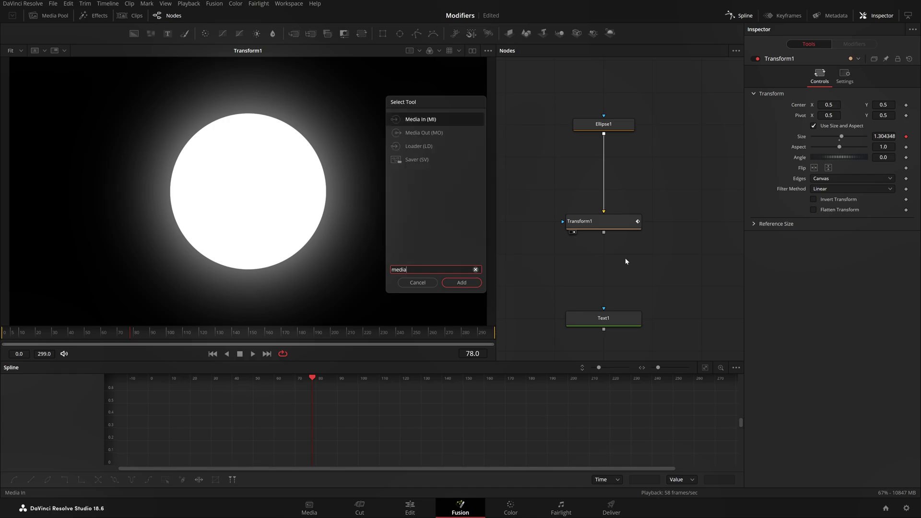
pyautogui.press('Down')
pyautogui.press('Return')
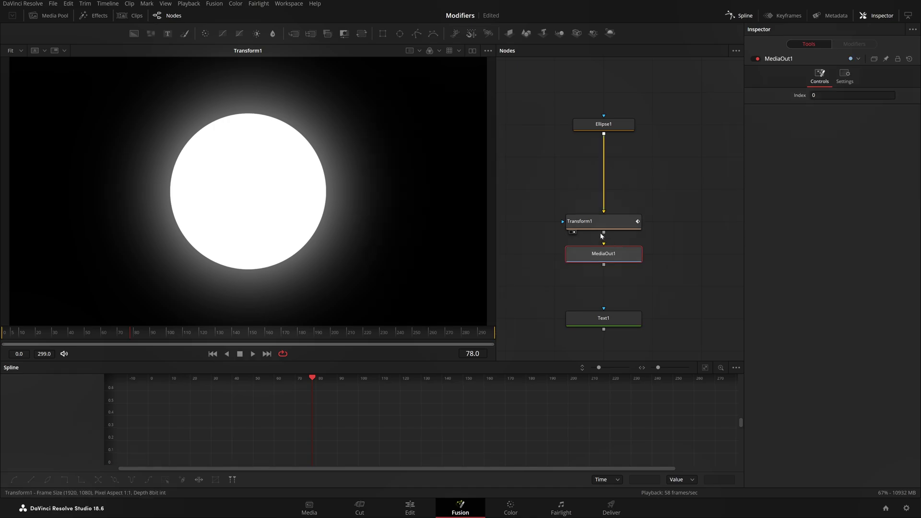
pyautogui.moveTo(606, 224); pyautogui.dragTo(606, 191)
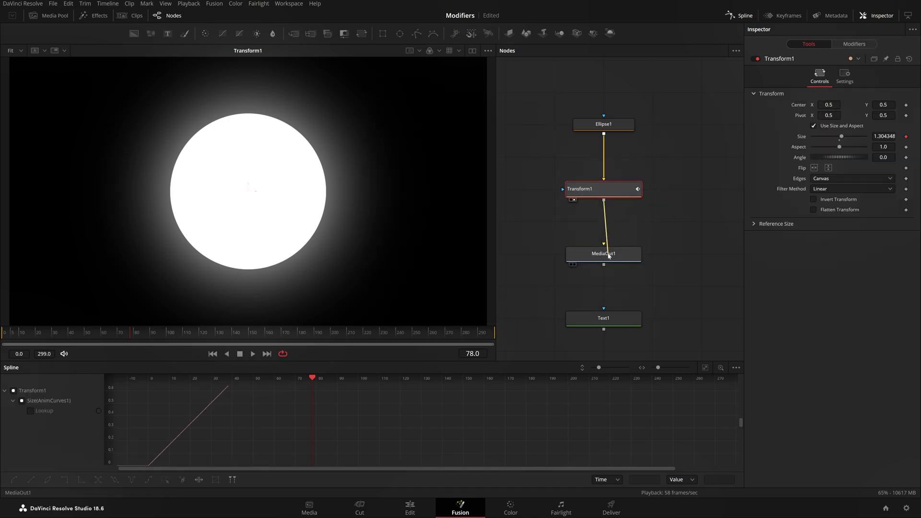
# View the composition on the Edit page timeline and scrub the size animation from the start to 01:00:04:19.
pyautogui.click(410, 507)
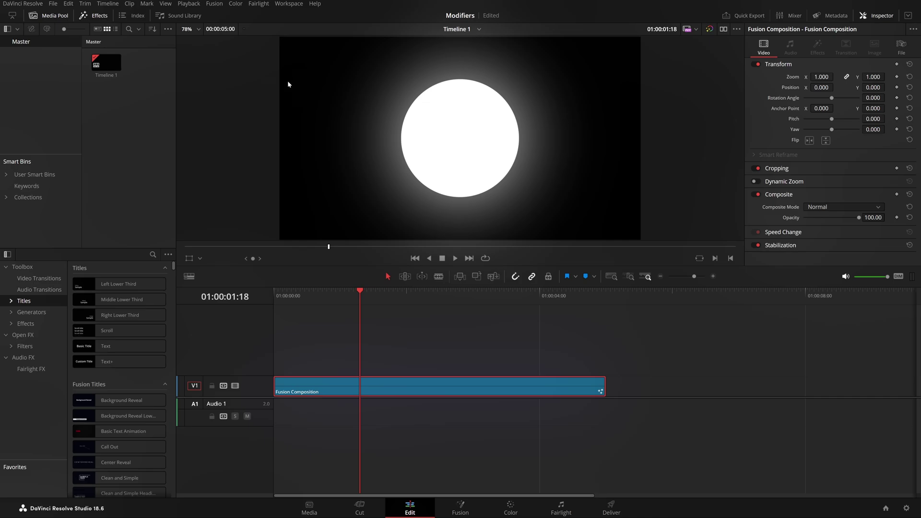
pyautogui.hotkey('ctrl', 'd')
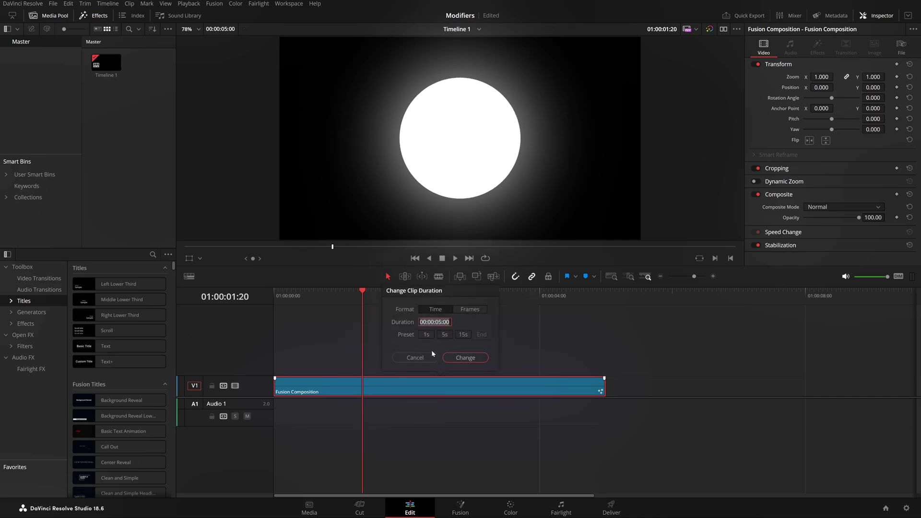
pyautogui.click(428, 359)
pyautogui.press('Home')
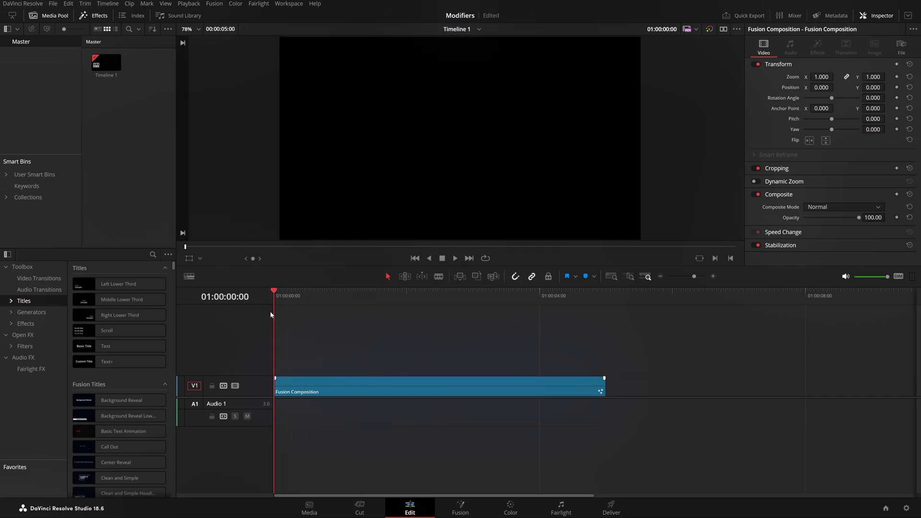
pyautogui.moveTo(271, 314); pyautogui.dragTo(560, 311)
# Change the Fusion Composition clip's duration to 2 seconds.
pyautogui.click(557, 390)
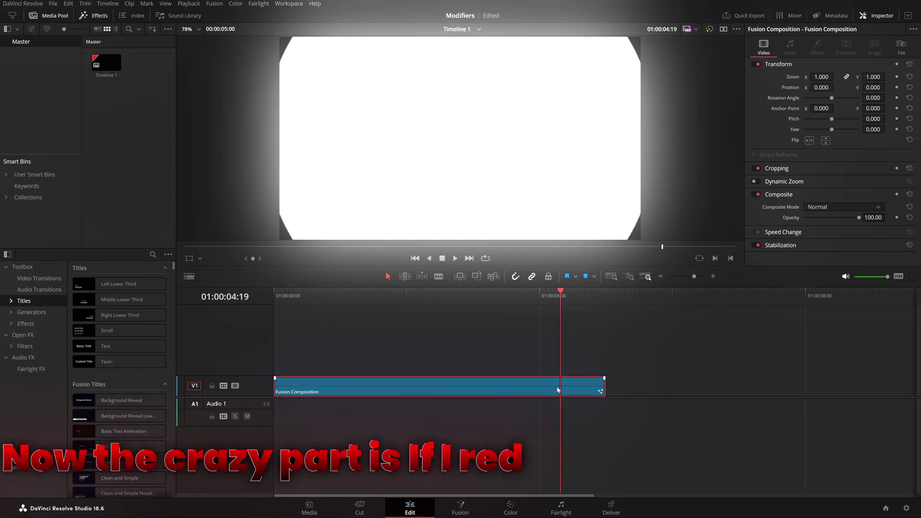
pyautogui.hotkey('ctrl', 'd')
pyautogui.press('BackSpace')
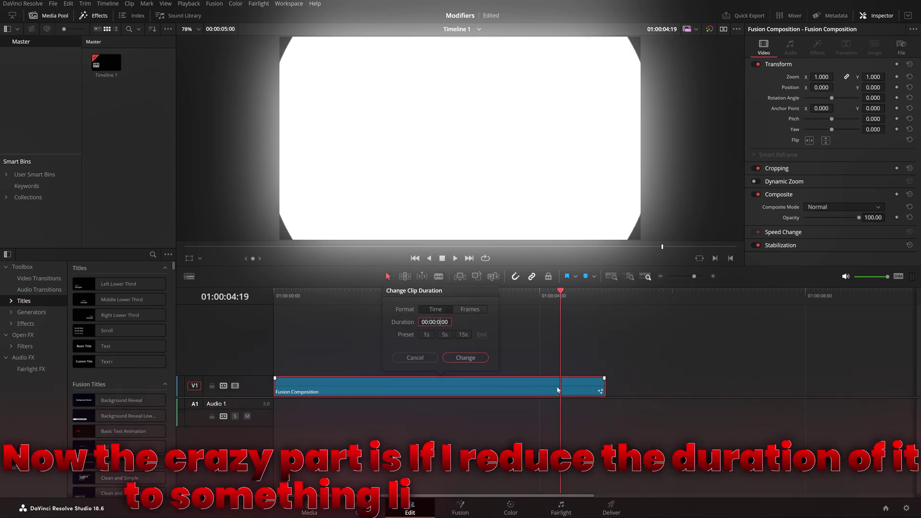
pyautogui.write('2')
pyautogui.press('Return')
# Play back and scrub the shortened clip from its start to check the size animation.
pyautogui.press('Home')
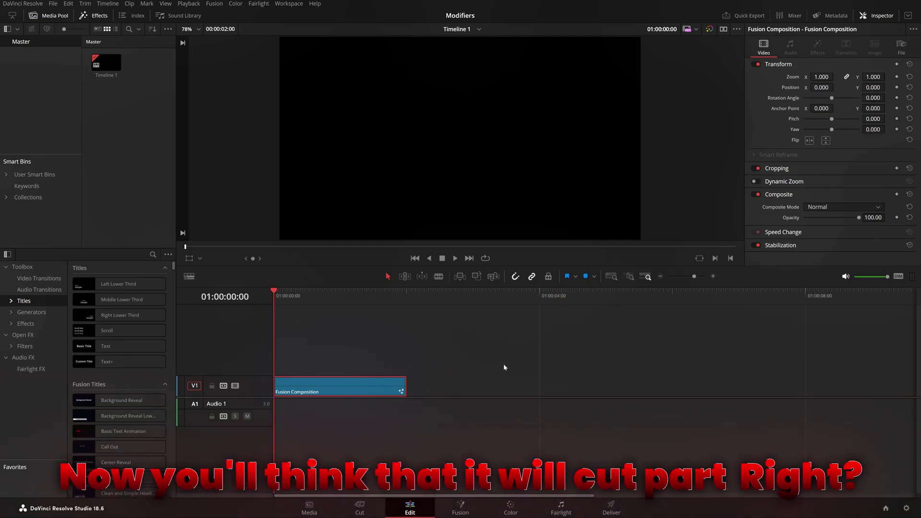
pyautogui.press('space')
pyautogui.moveTo(375, 310); pyautogui.dragTo(271, 327)
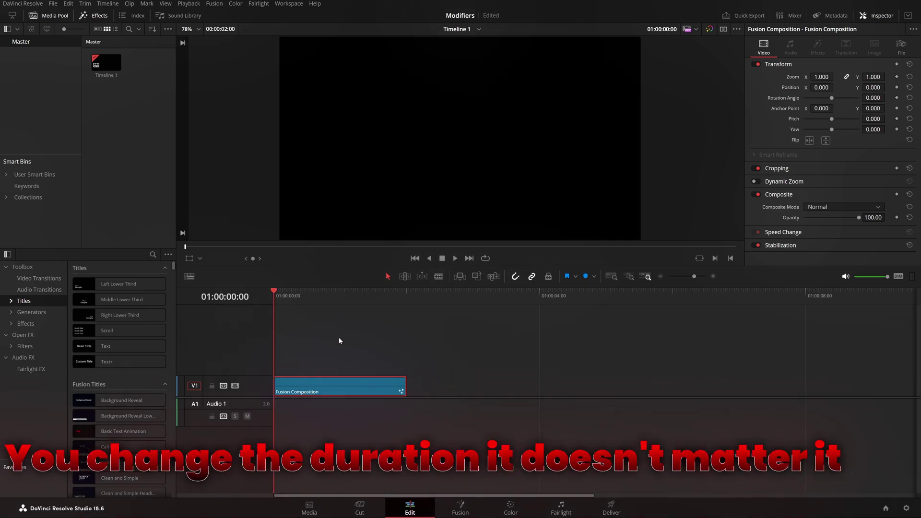
pyautogui.press('space')
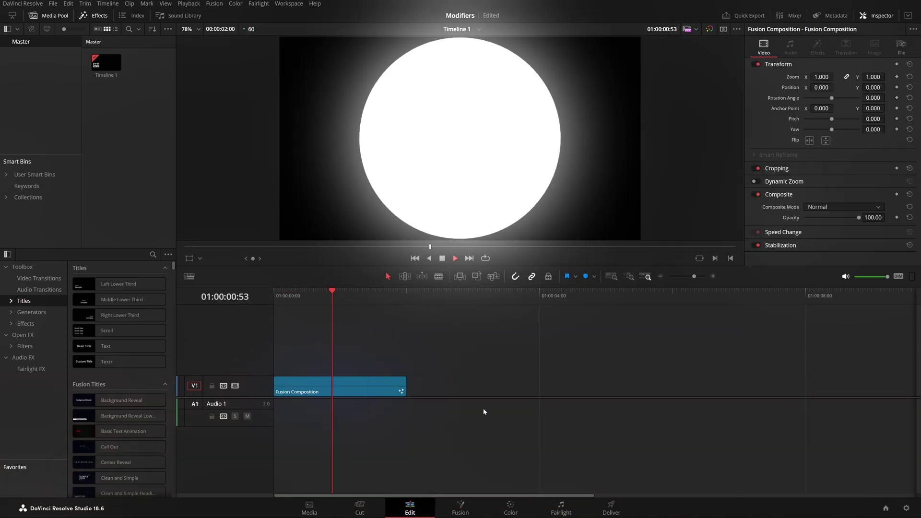
# Back in Fusion, set the source of Transform1's Anim Curves modifier to Duration.
pyautogui.click(460, 508)
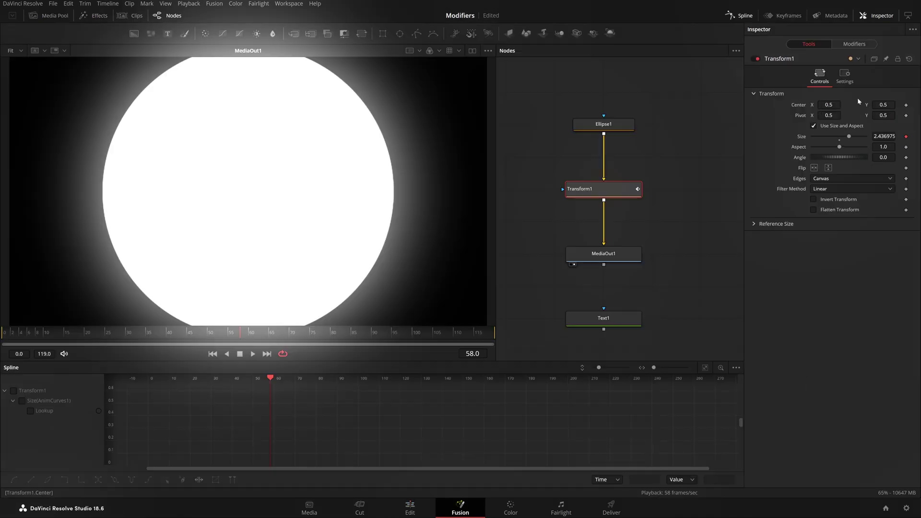
pyautogui.click(871, 45)
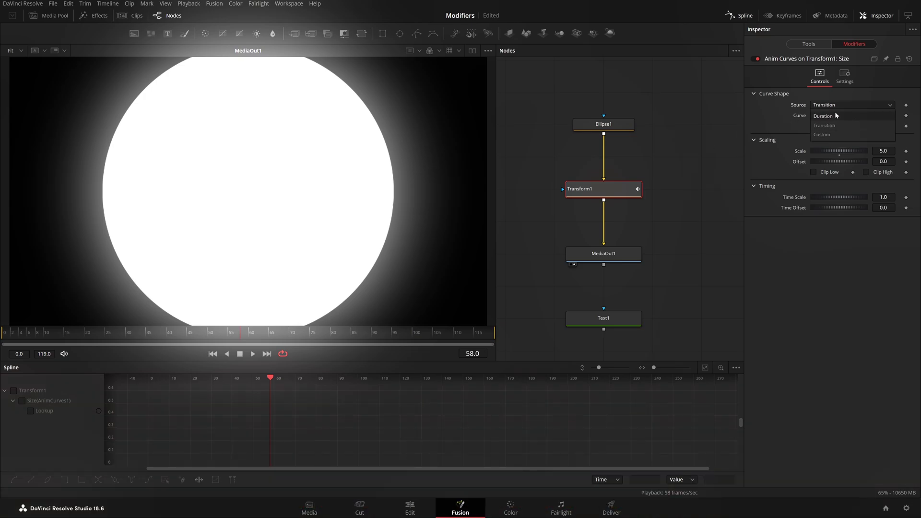
pyautogui.click(833, 115)
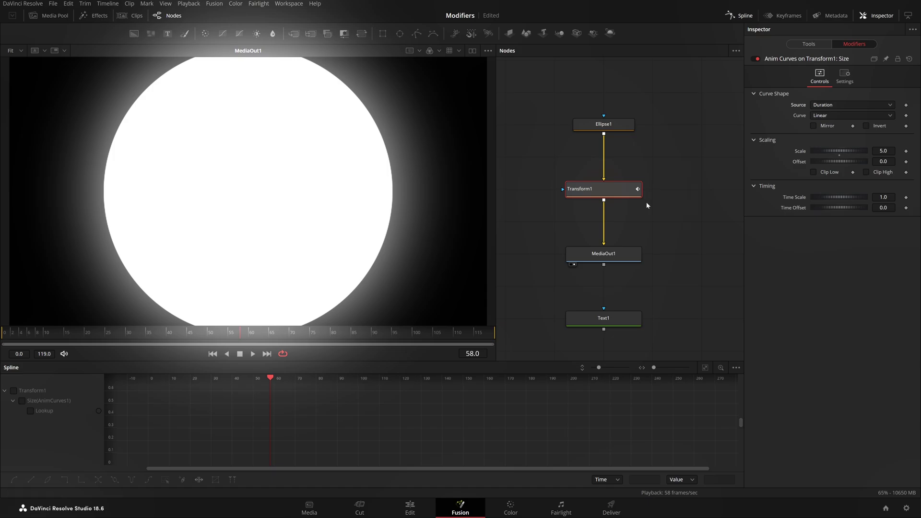
# On the Edit page, set the clip's duration to 5 seconds and split it at about 01:00:02:21.
pyautogui.click(410, 507)
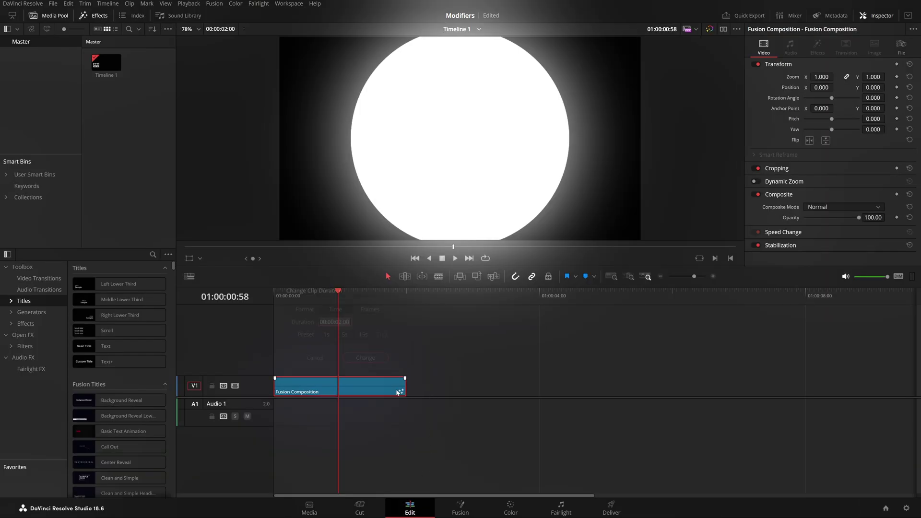
pyautogui.press('Return')
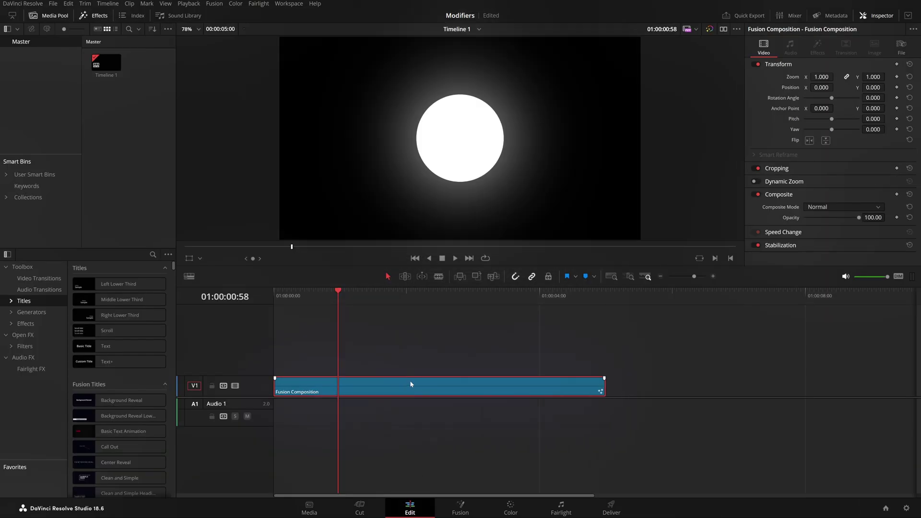
pyautogui.press('b')
pyautogui.click(431, 386)
# Play back and scrub the timeline from the start across both clip halves to compare their size animations.
pyautogui.moveTo(324, 306); pyautogui.dragTo(244, 328)
pyautogui.press('space')
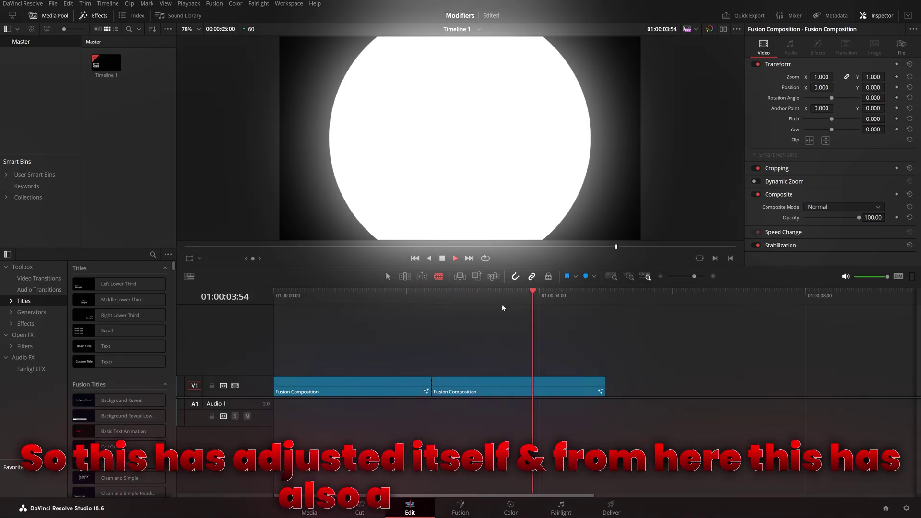
pyautogui.press('space')
pyautogui.moveTo(538, 303); pyautogui.dragTo(373, 341)
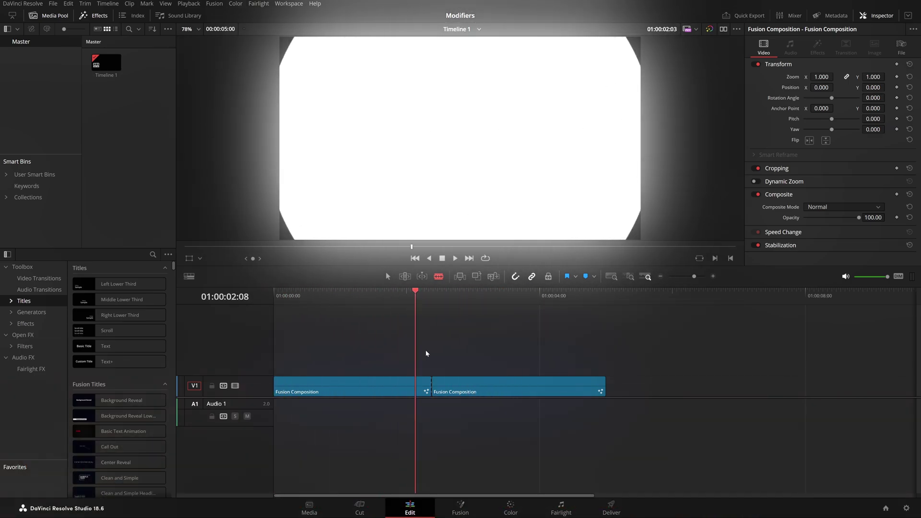
pyautogui.press('space')
pyautogui.press('Home')
pyautogui.moveTo(257, 356); pyautogui.dragTo(585, 349)
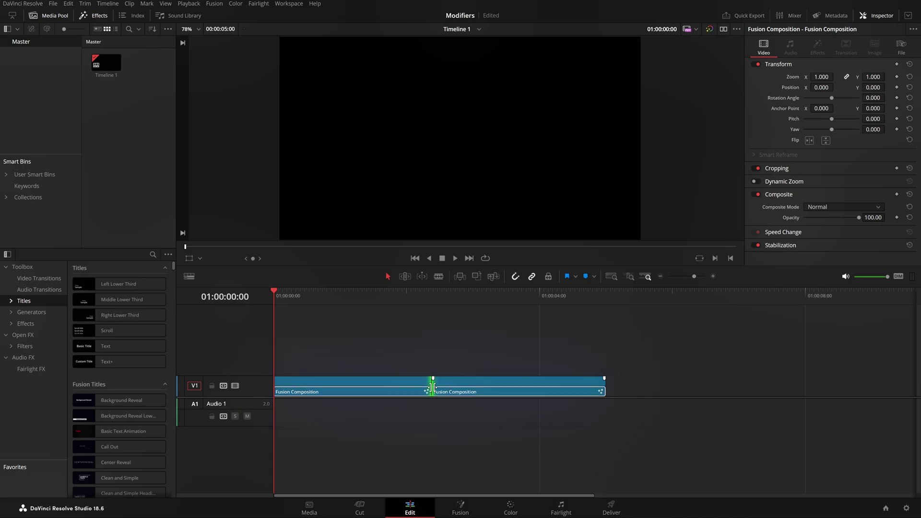
# Roll the cut between the two clips to about 01:00:03:52 and play back both animations.
pyautogui.moveTo(432, 387); pyautogui.dragTo(531, 388)
pyautogui.press('space')
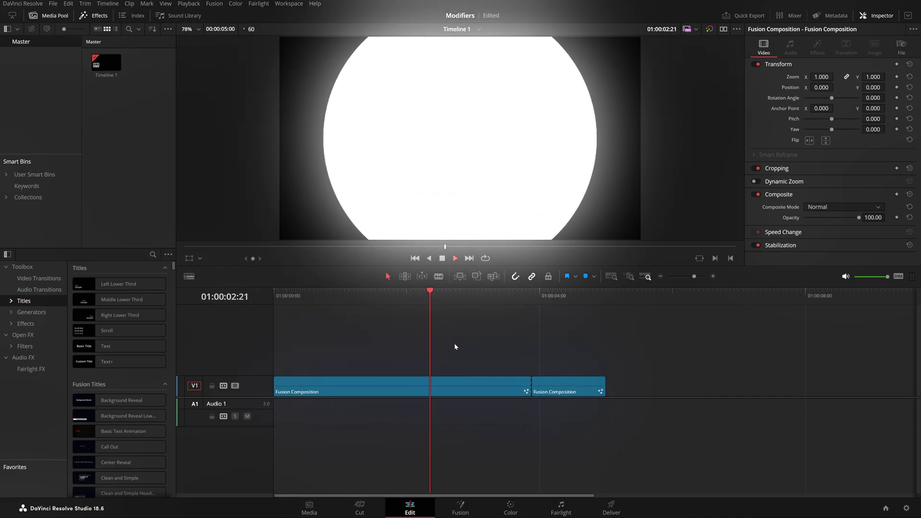
pyautogui.press('space')
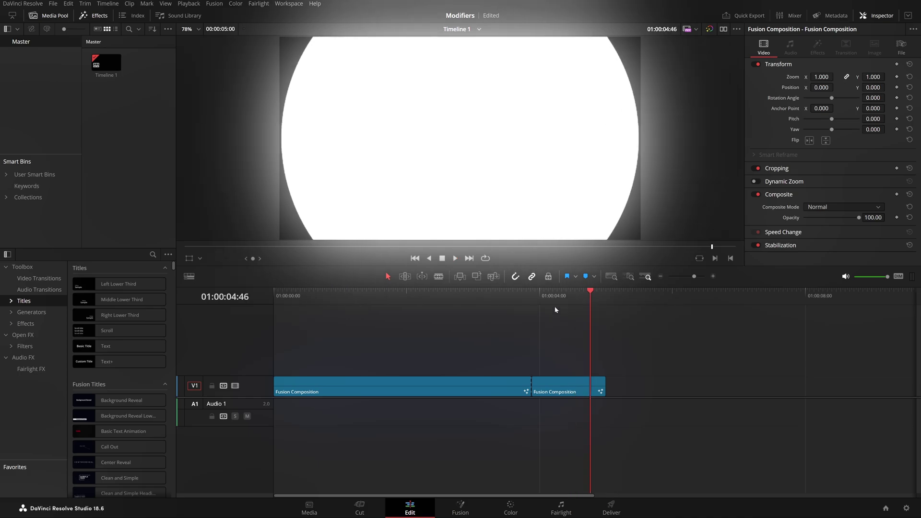
pyautogui.moveTo(553, 301); pyautogui.dragTo(585, 298)
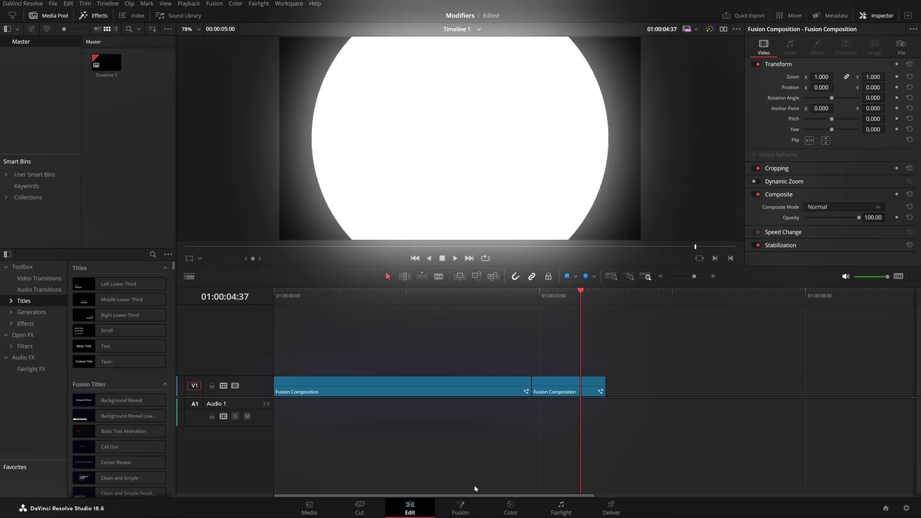
# In Fusion, set the Anim Curves source to Custom and try out its Input value.
pyautogui.click(461, 507)
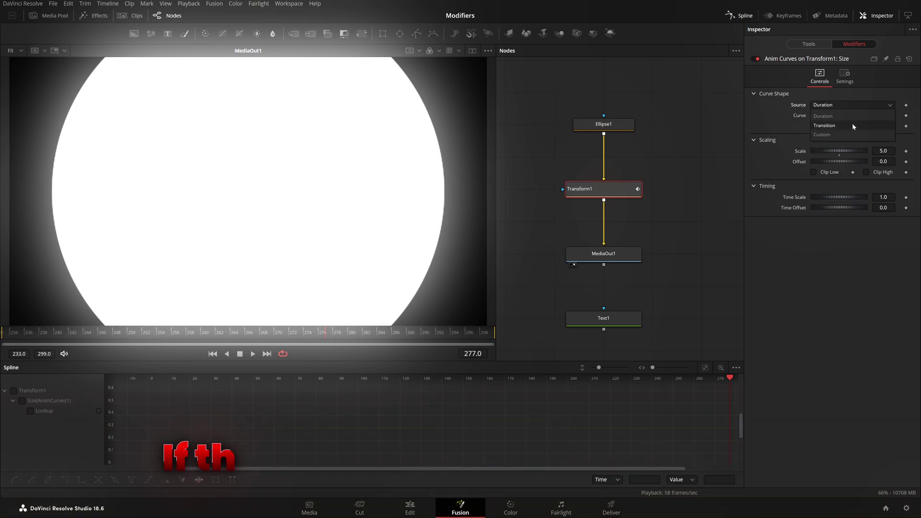
pyautogui.click(847, 134)
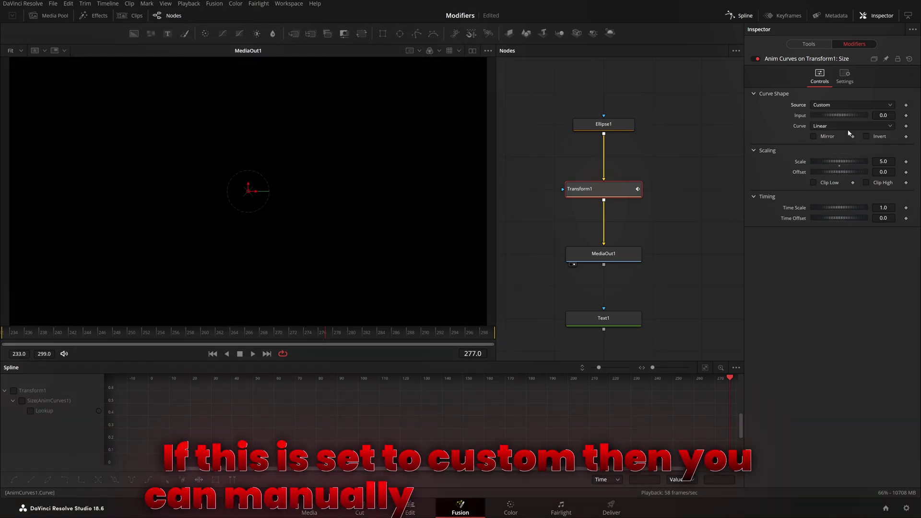
pyautogui.moveTo(844, 116)
pyautogui.mouseDown()
pyautogui.moveTo(878, 120)
pyautogui.moveTo(838, 118)
pyautogui.mouseUp()
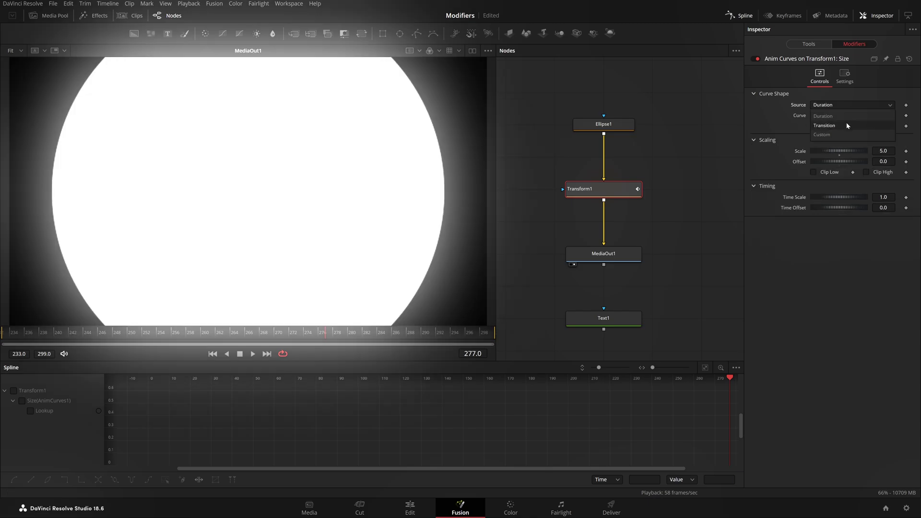
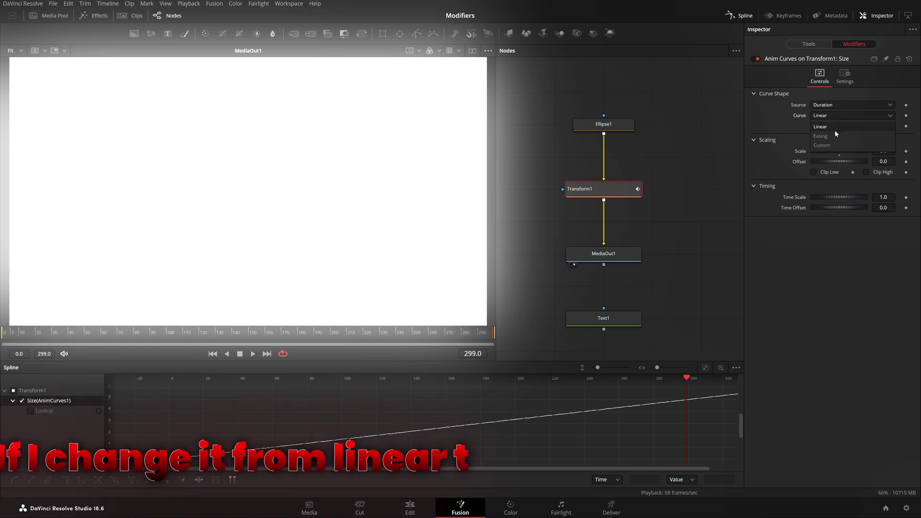
# Set the size curve to Easing with Cubic for both In and Out, and scrub the animation.
pyautogui.click(834, 136)
pyautogui.click(831, 123)
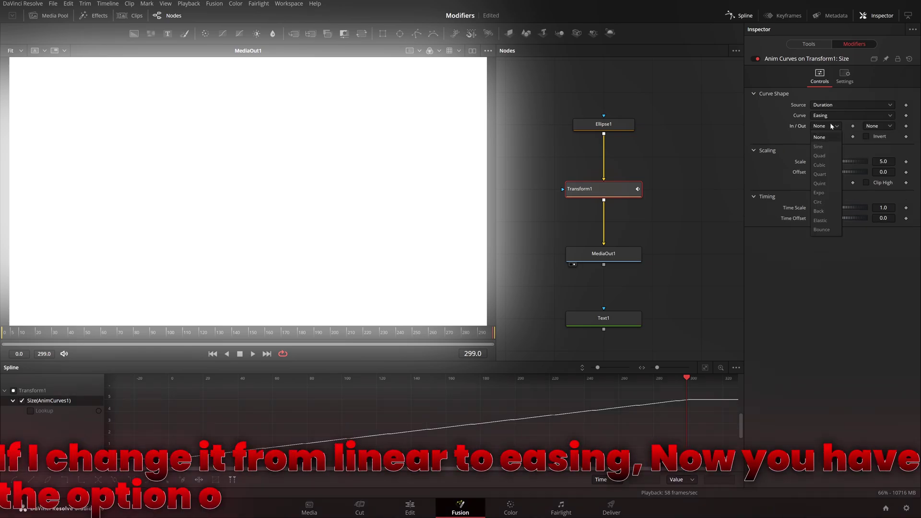
pyautogui.click(830, 123)
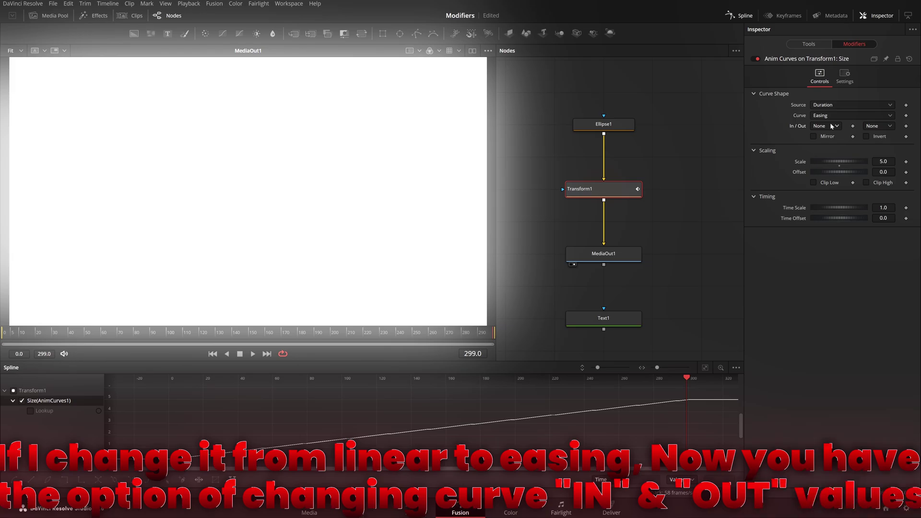
pyautogui.click(831, 126)
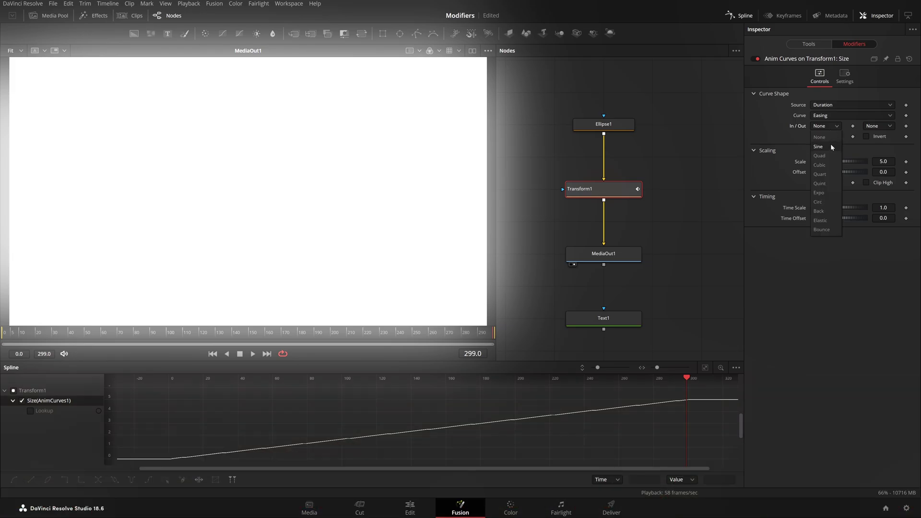
pyautogui.click(830, 164)
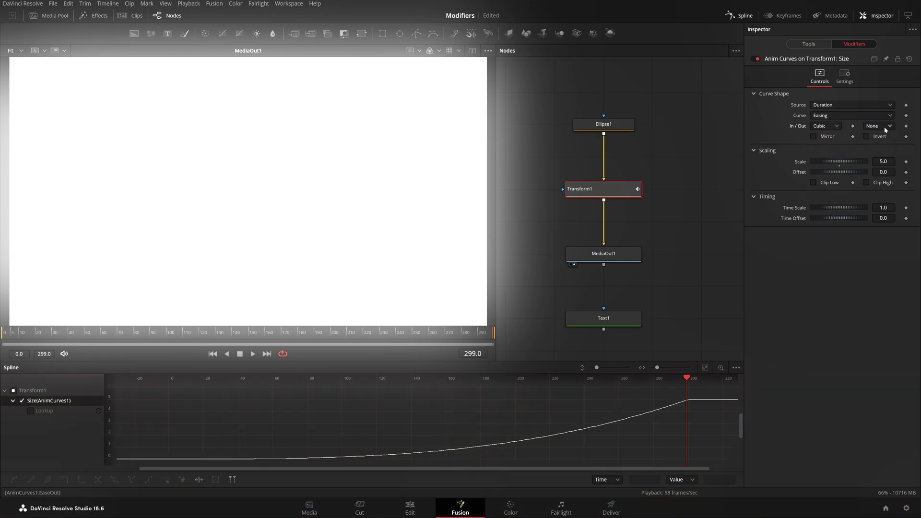
pyautogui.click(879, 125)
pyautogui.click(882, 166)
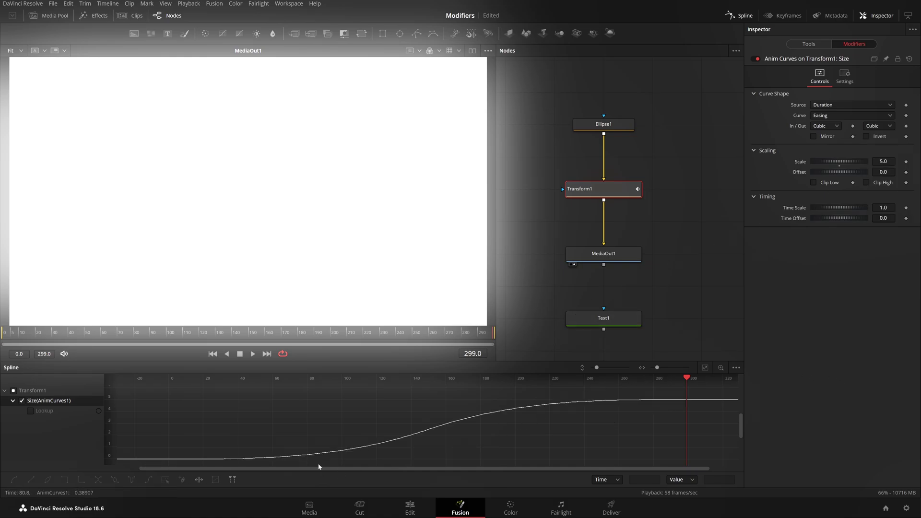
pyautogui.moveTo(103, 334); pyautogui.dragTo(9, 336)
# Change both the In and Out easing of the size curve to Sine.
pyautogui.click(825, 126)
pyautogui.click(824, 145)
pyautogui.click(879, 126)
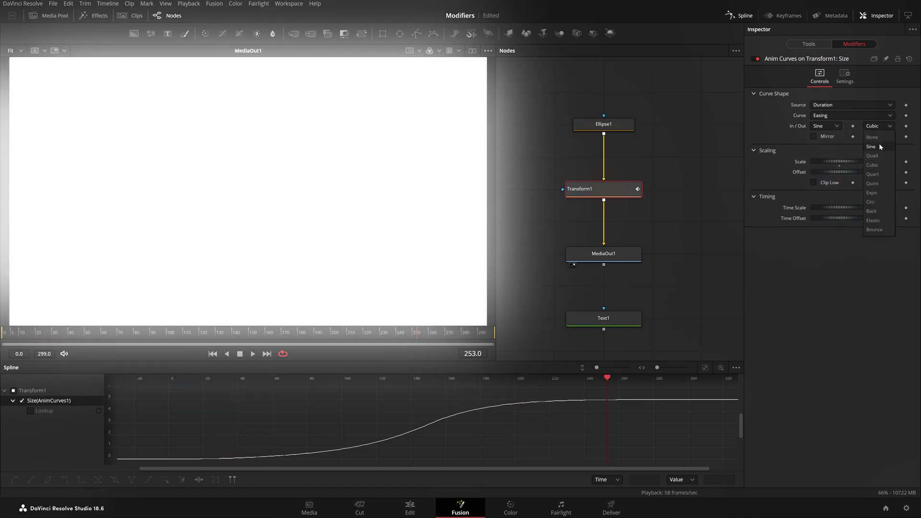
pyautogui.click(879, 145)
# Set both the In and Out easing of the size curve to Circ and play back the animation.
pyautogui.click(825, 127)
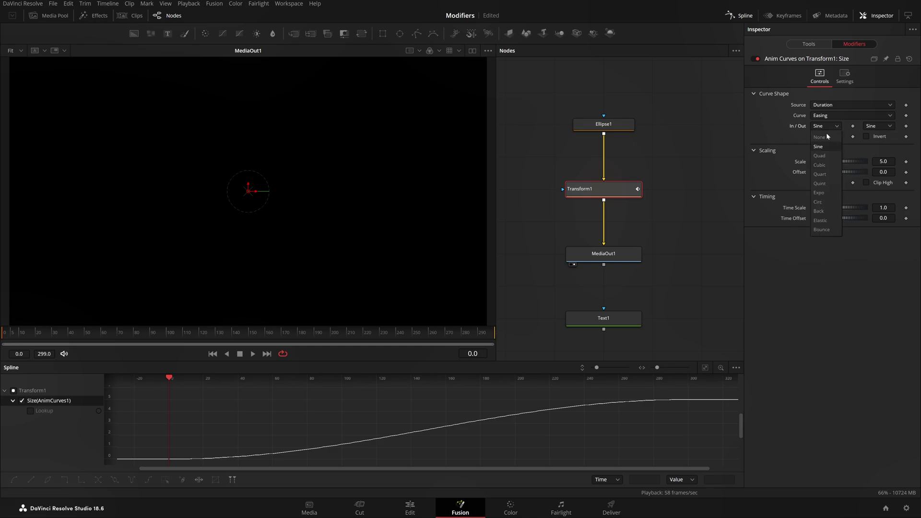
pyautogui.click(818, 202)
pyautogui.click(878, 125)
pyautogui.click(871, 202)
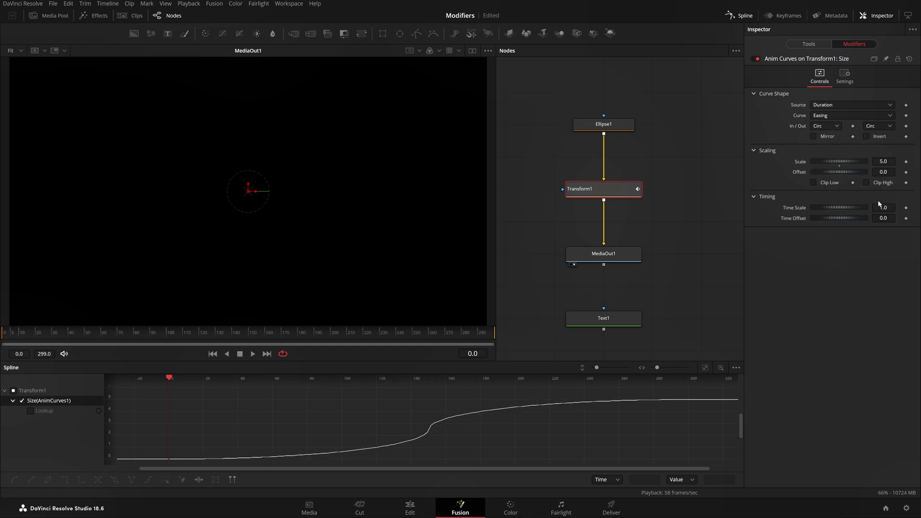
pyautogui.click(137, 332)
pyautogui.moveTo(65, 336); pyautogui.dragTo(4, 343)
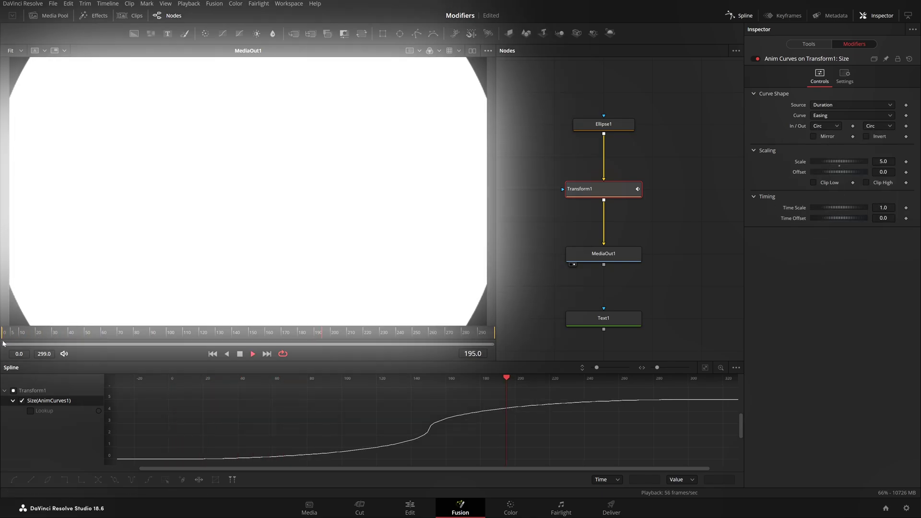
pyautogui.press('space')
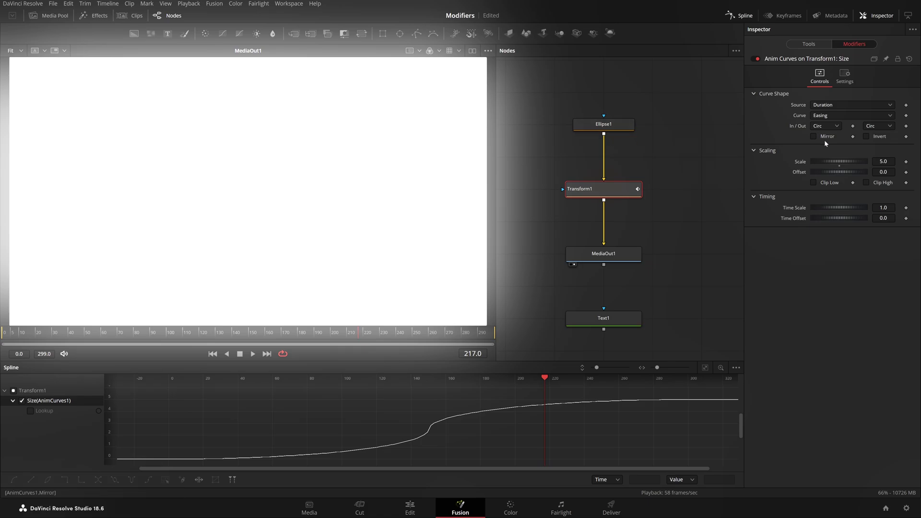
# Change the In and Out easing of the size curve to Elastic and replay the animation from the start.
pyautogui.click(835, 126)
pyautogui.click(823, 220)
pyautogui.click(890, 125)
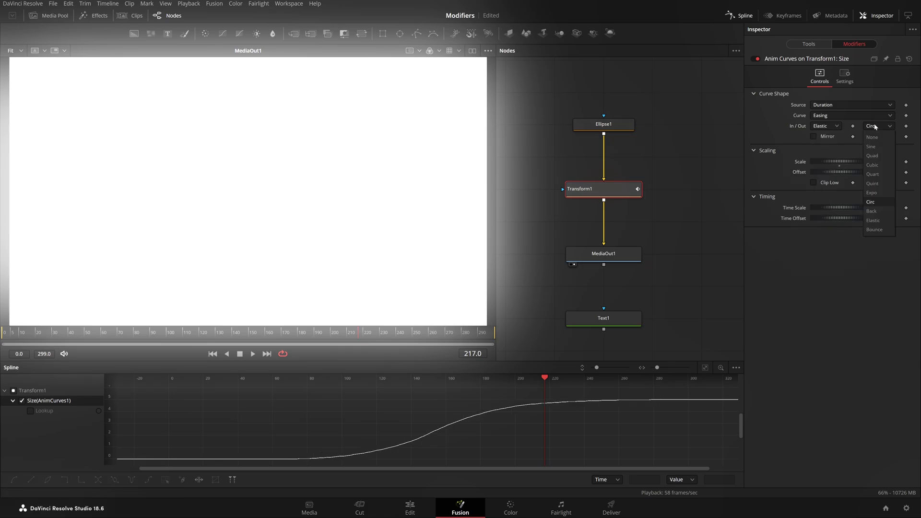
pyautogui.click(877, 219)
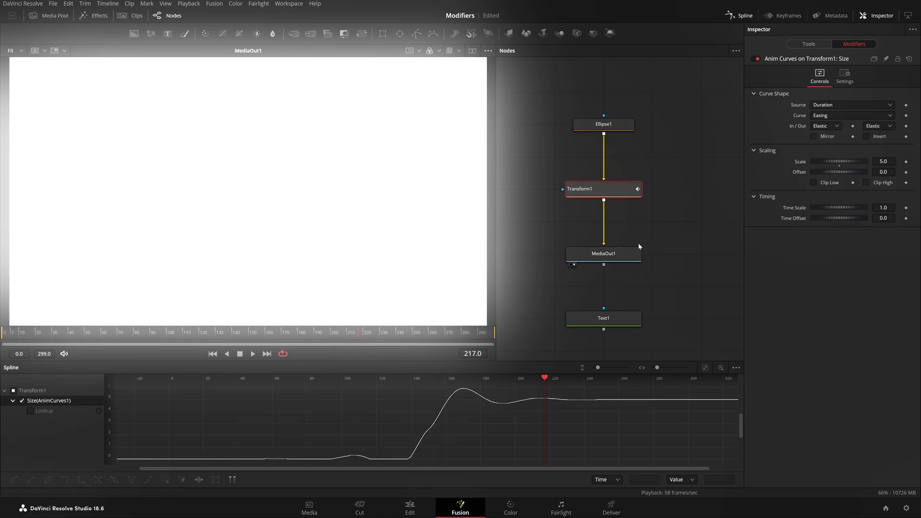
pyautogui.moveTo(314, 334); pyautogui.dragTo(1, 344)
# Change the In and Out easing of the size curve to Bounce and play back the animation.
pyautogui.click(833, 127)
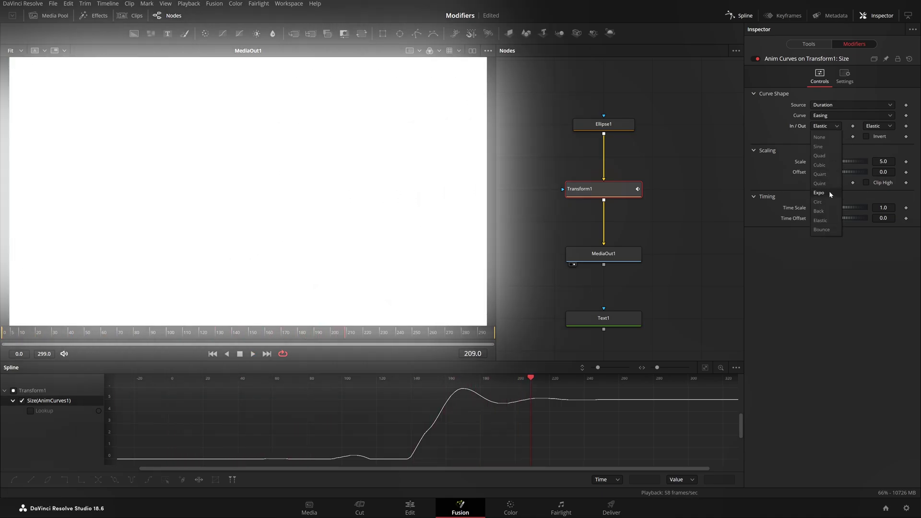
pyautogui.click(821, 229)
pyautogui.click(875, 127)
pyautogui.click(873, 229)
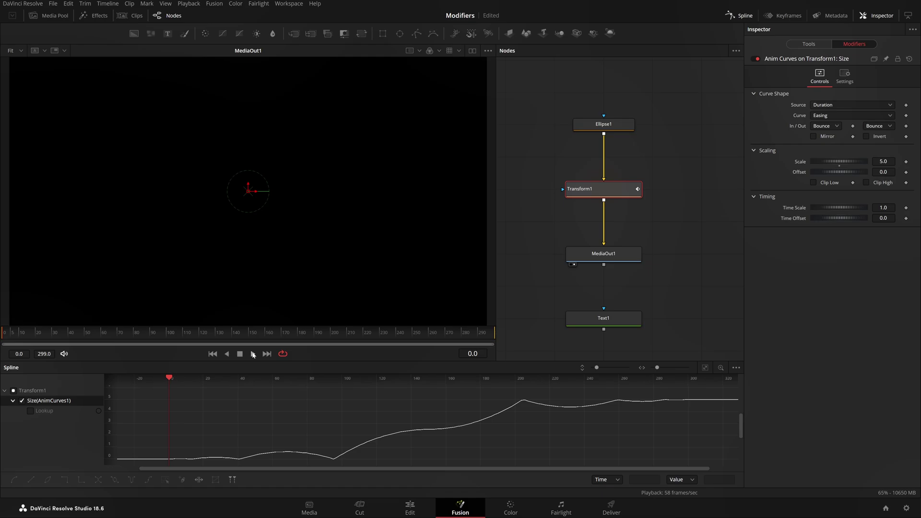
pyautogui.click(253, 353)
pyautogui.click(241, 355)
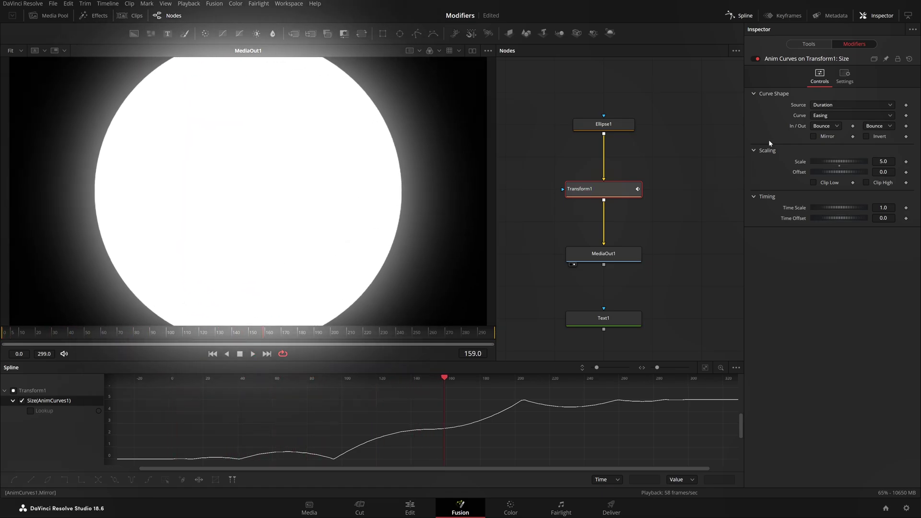
# Switch the size curve to Custom and flatten all of its points into a smooth S-shape.
pyautogui.click(830, 126)
pyautogui.click(831, 127)
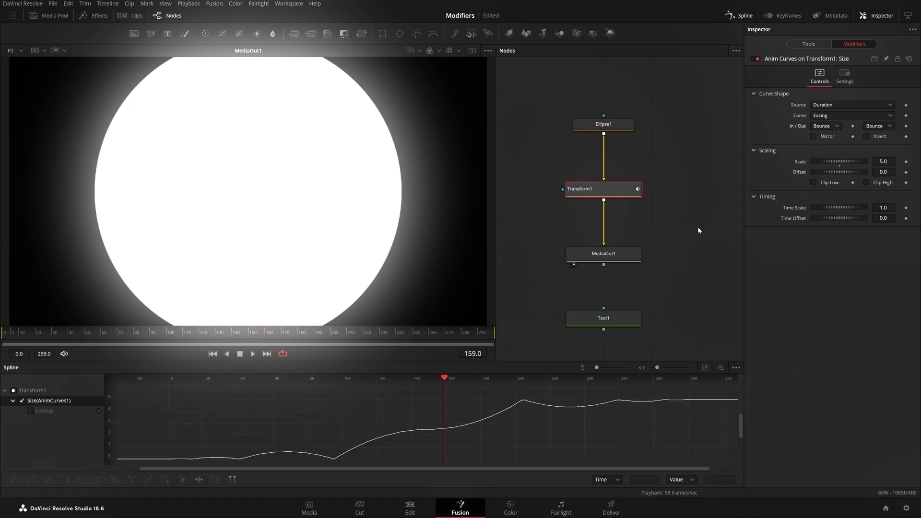
pyautogui.click(835, 116)
pyautogui.click(833, 141)
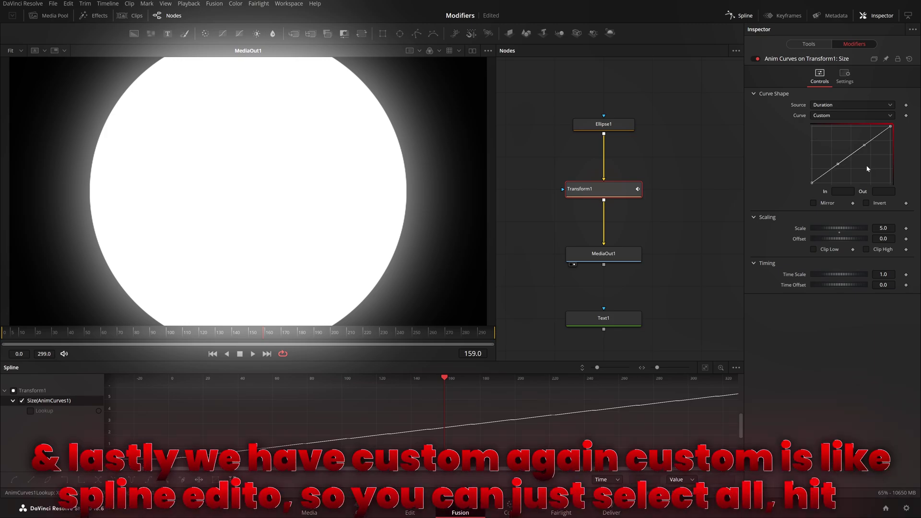
pyautogui.hotkey('ctrl', 'a')
pyautogui.press('f')
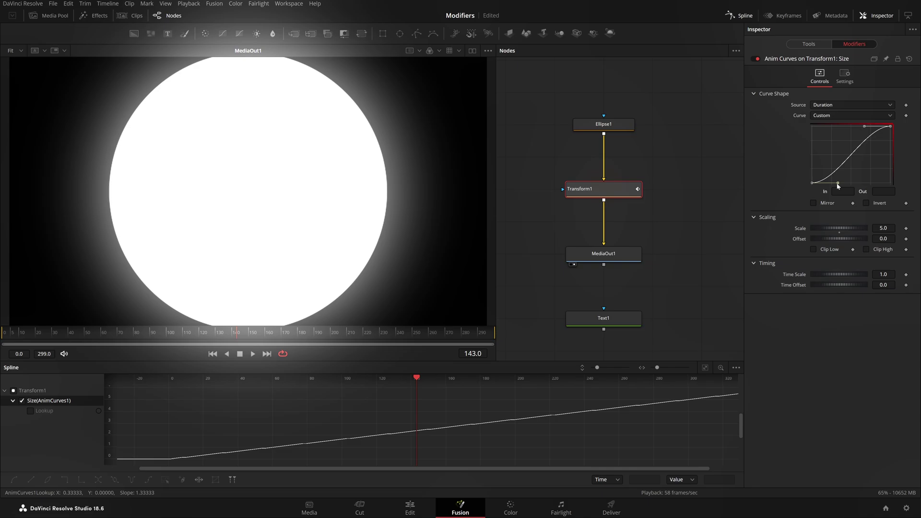
# Pull the handles of both custom curve end points far inward to make the middle of the S-curve much steeper.
pyautogui.moveTo(838, 184); pyautogui.dragTo(867, 176)
pyautogui.moveTo(864, 128); pyautogui.dragTo(812, 130)
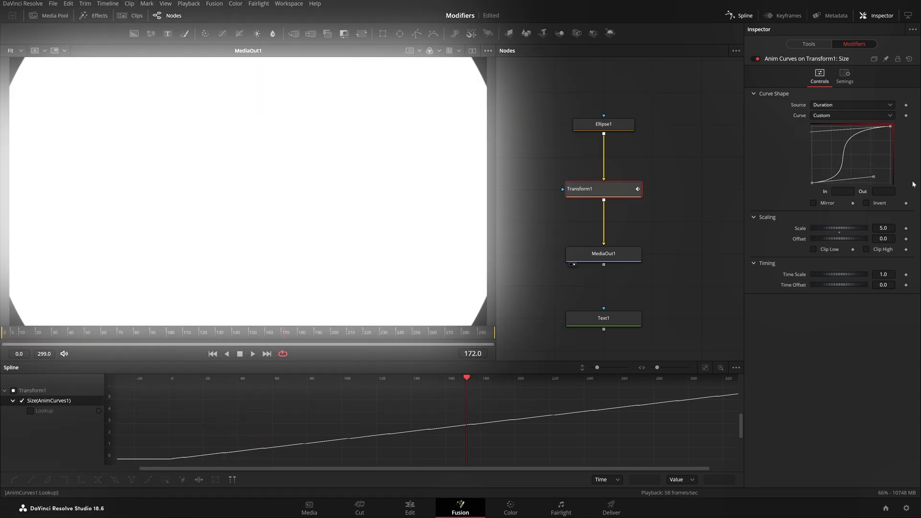
pyautogui.moveTo(875, 178); pyautogui.dragTo(885, 176)
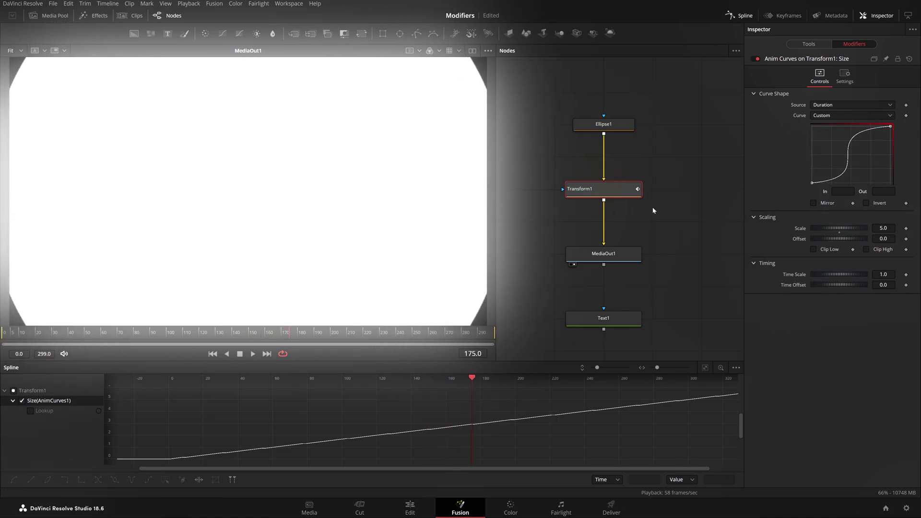
pyautogui.click(890, 126)
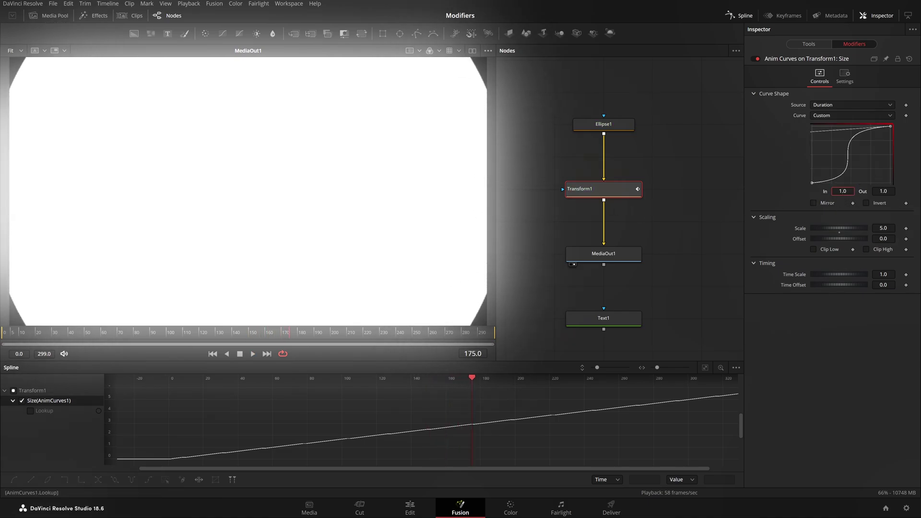
# Set the curve type of the Anim Curves modifier back to Linear.
pyautogui.click(808, 43)
pyautogui.click(858, 45)
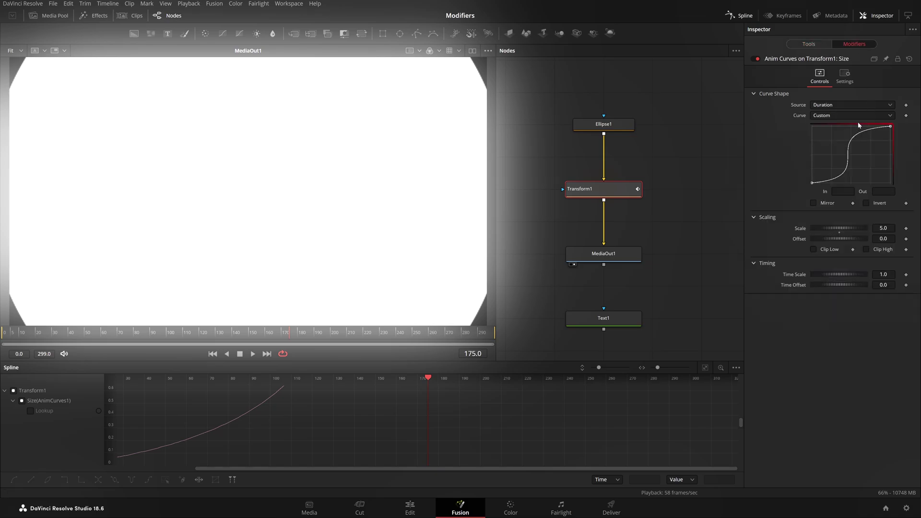
pyautogui.click(845, 116)
pyautogui.click(838, 135)
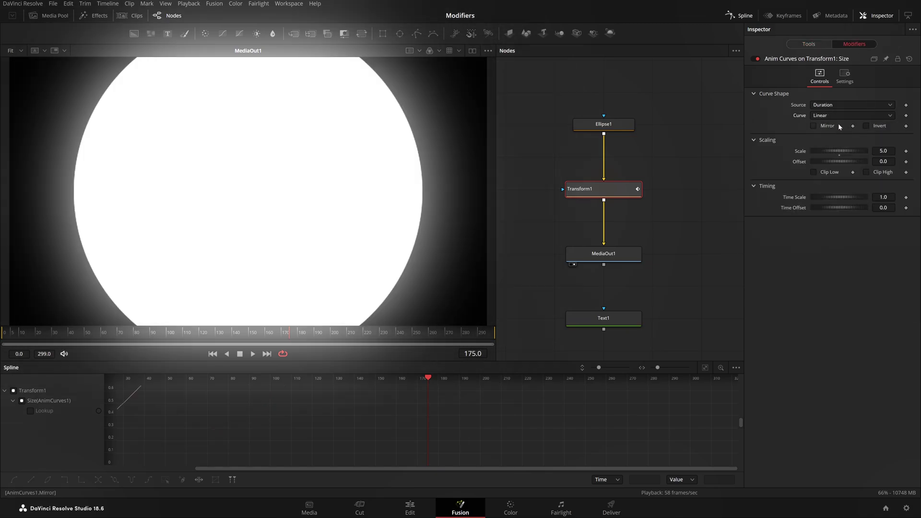
# Display the Size curve fitted to view in the Spline editor and scrub back to the start of the animation.
pyautogui.click(21, 401)
pyautogui.click(21, 401)
pyautogui.hotkey('ctrl', 'f')
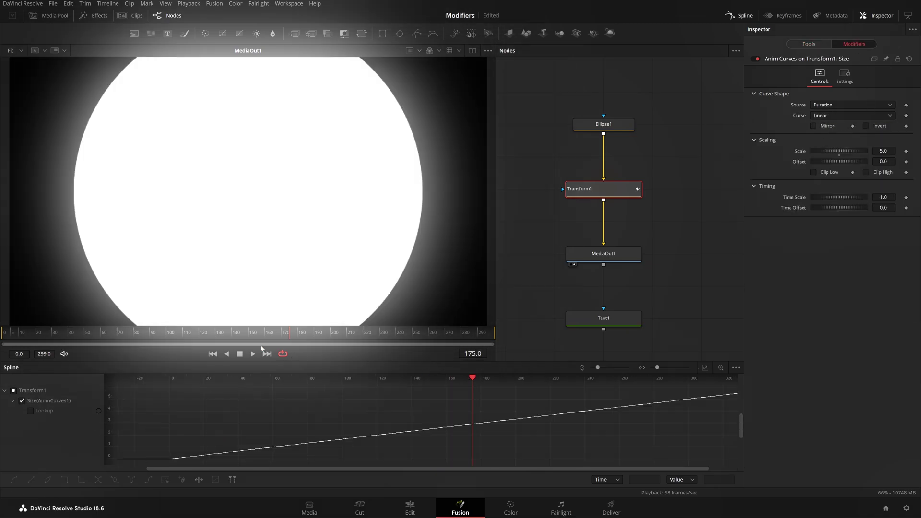
pyautogui.moveTo(257, 333); pyautogui.dragTo(1, 383)
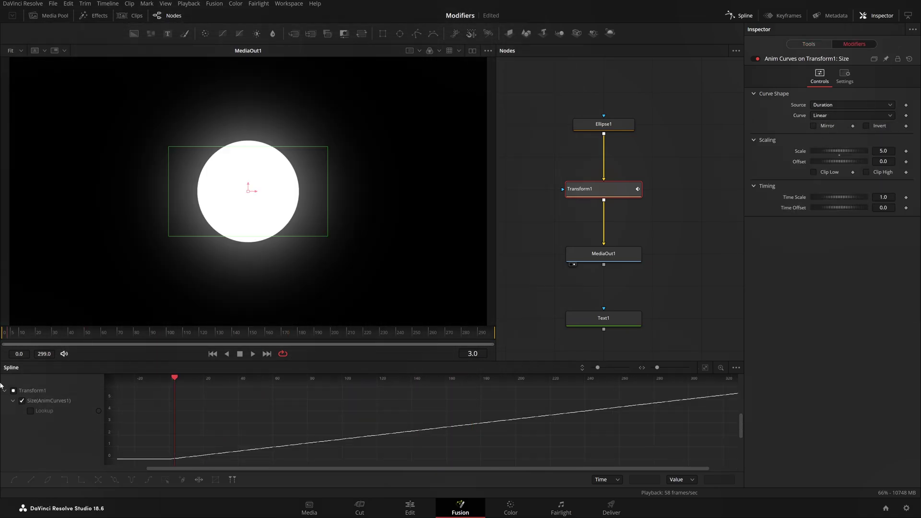
# Try Mirror on the linear size curve, scrub through the animation, and turn Mirror off again.
pyautogui.click(824, 125)
pyautogui.moveTo(182, 338); pyautogui.dragTo(52, 345)
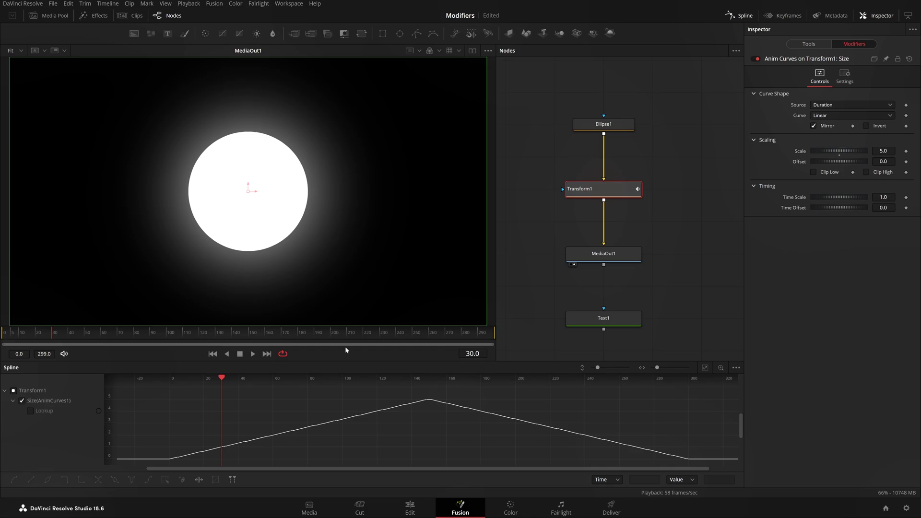
pyautogui.click(824, 126)
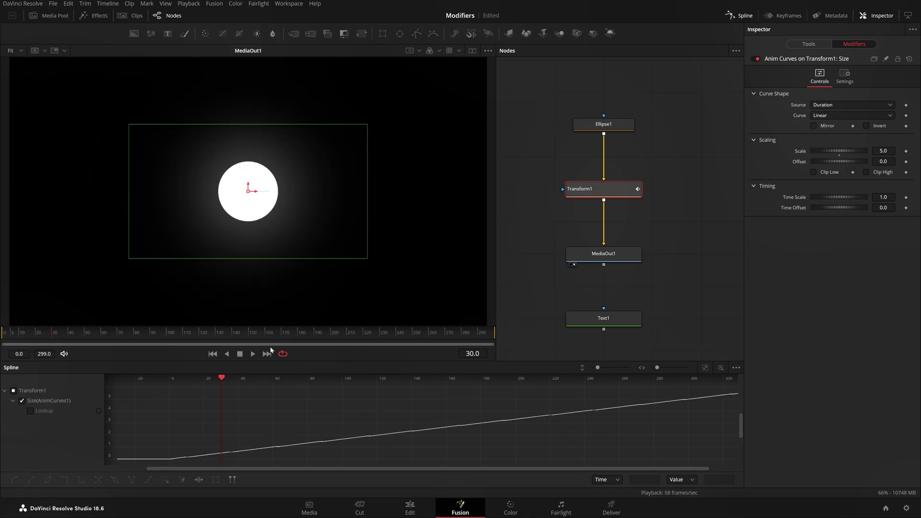
pyautogui.moveTo(1, 348); pyautogui.dragTo(43, 338)
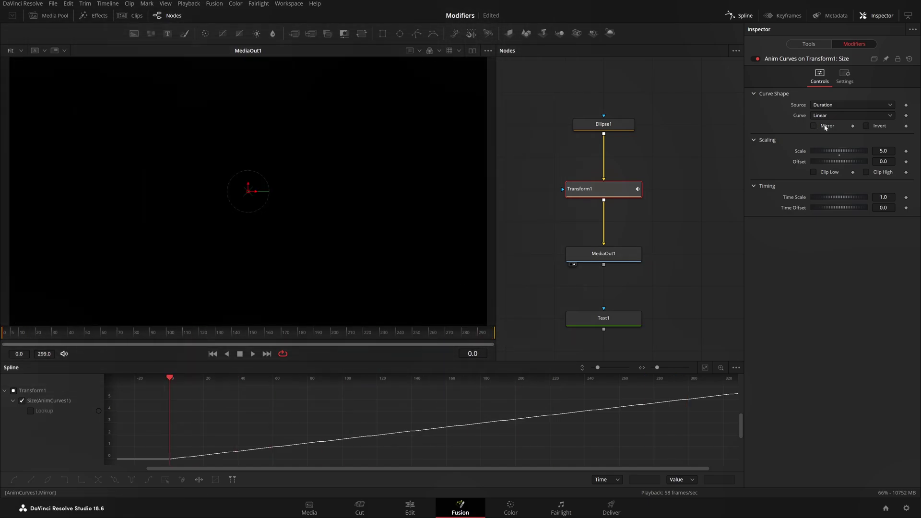
# Enable Mirror on the linear size curve and play the animation from the start.
pyautogui.click(813, 126)
pyautogui.click(235, 342)
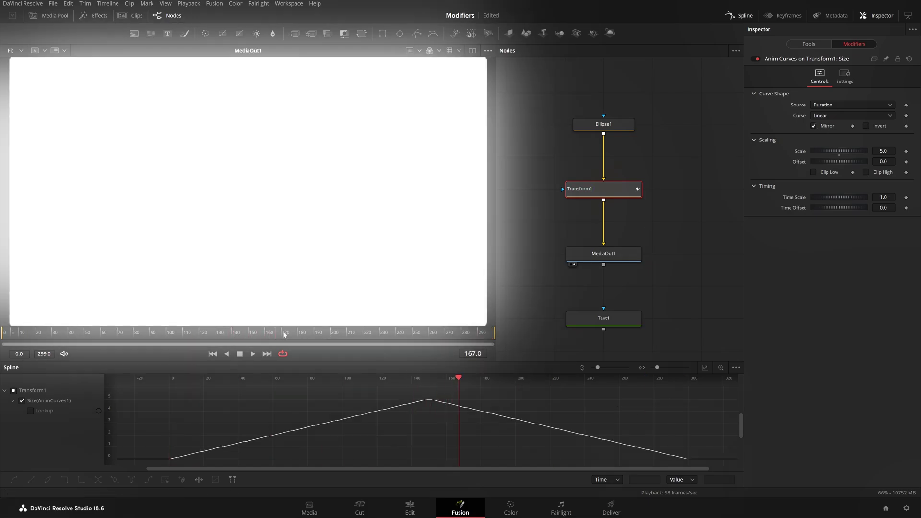
pyautogui.moveTo(284, 334); pyautogui.dragTo(1, 363)
pyautogui.press('space')
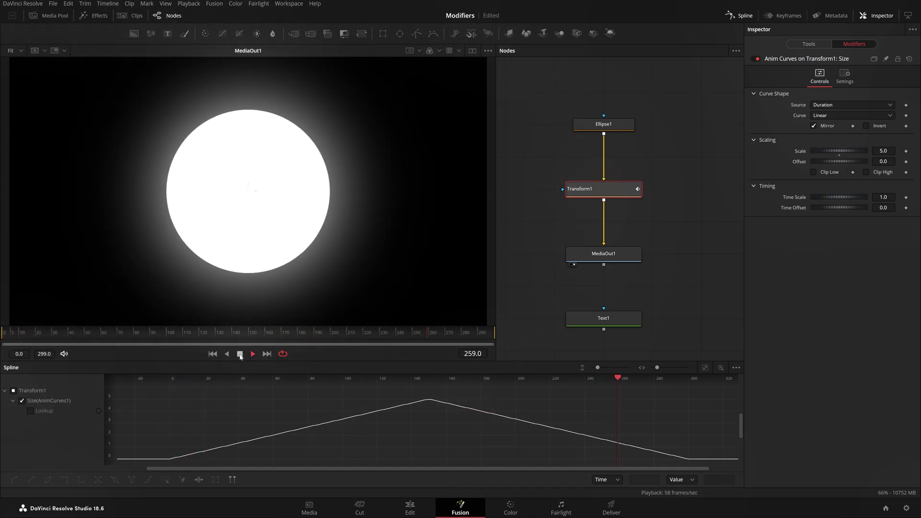
pyautogui.click(239, 354)
# Set the mirrored size curve to Easing with Cubic for both In and Out.
pyautogui.click(839, 115)
pyautogui.click(833, 138)
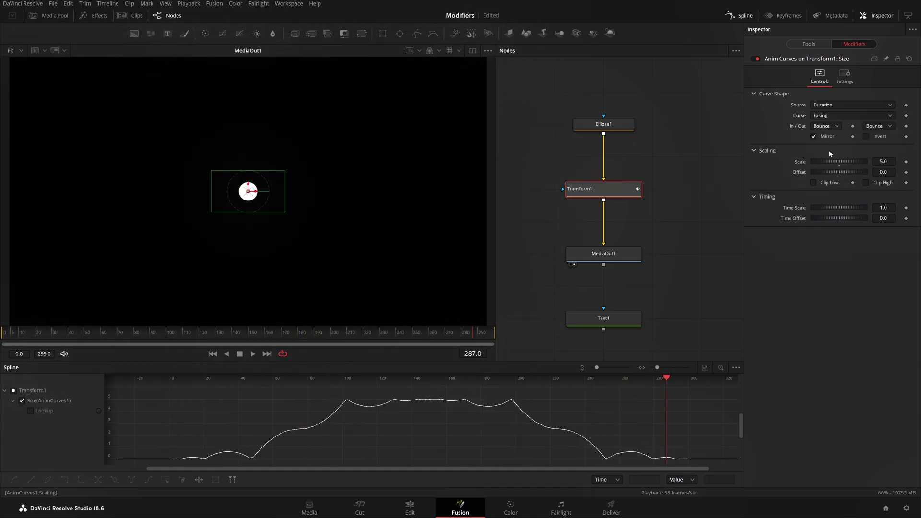
pyautogui.click(824, 126)
pyautogui.click(825, 165)
pyautogui.click(882, 128)
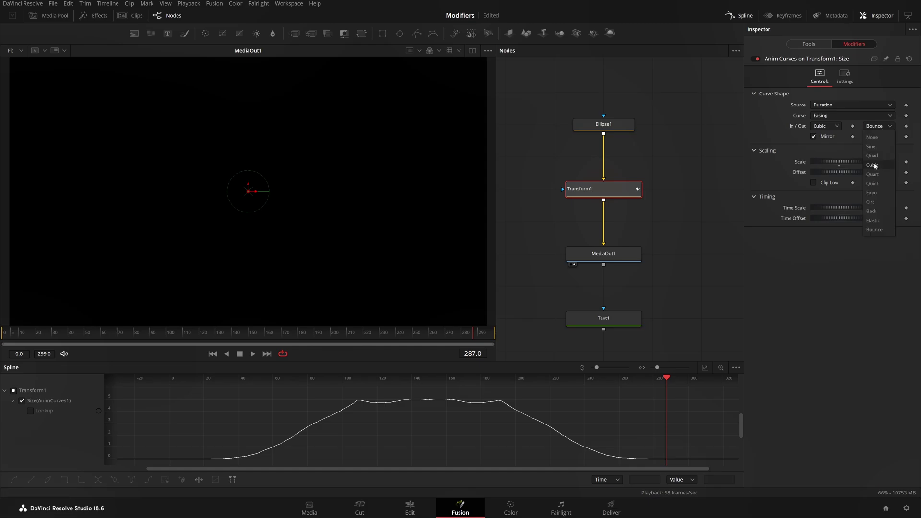
pyautogui.click(875, 165)
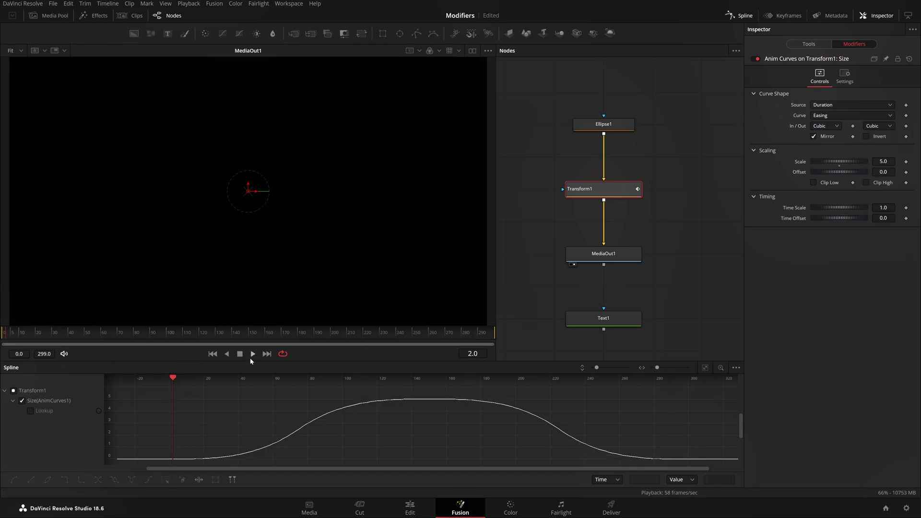
# Play back the mirrored Cubic size animation in the Fusion viewer.
pyautogui.click(253, 355)
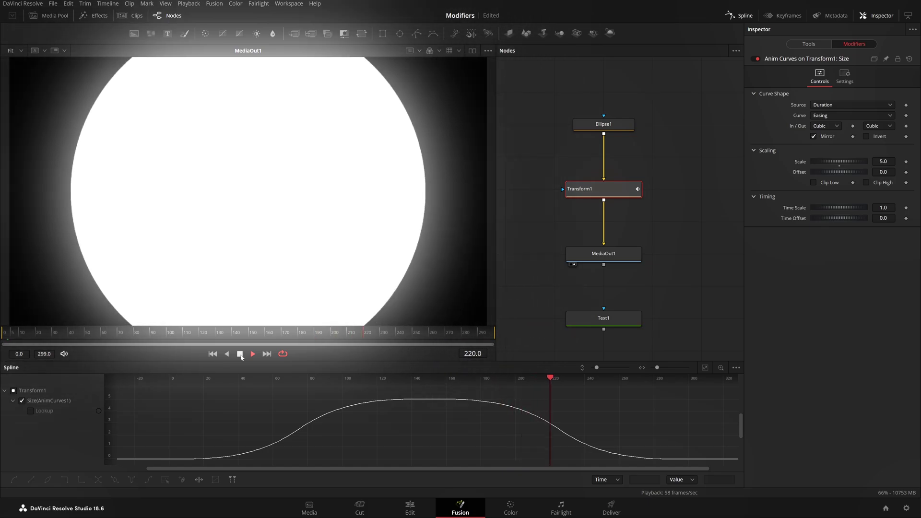
pyautogui.click(239, 354)
pyautogui.click(252, 354)
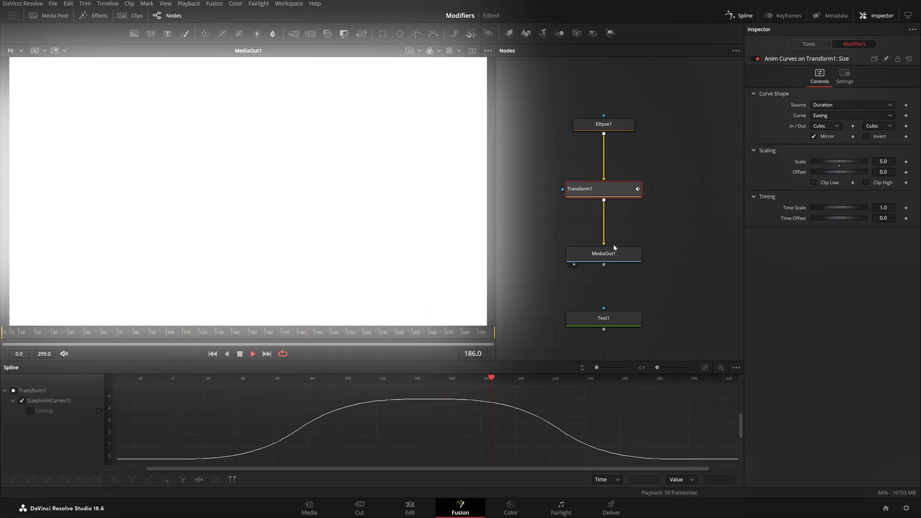
pyautogui.press('space')
# On the Edit page, cut the Fusion Composition clip about three quarters of the way along and return to the selection tool.
pyautogui.click(410, 507)
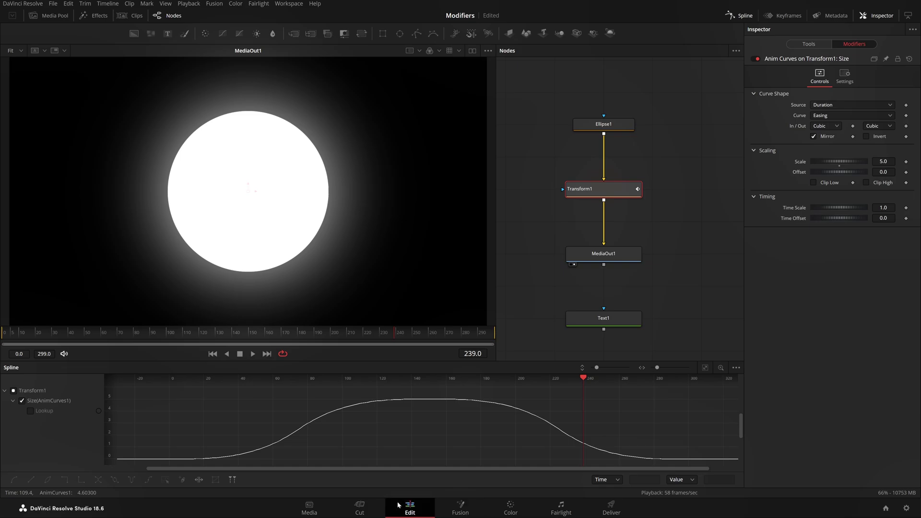
pyautogui.click(456, 379)
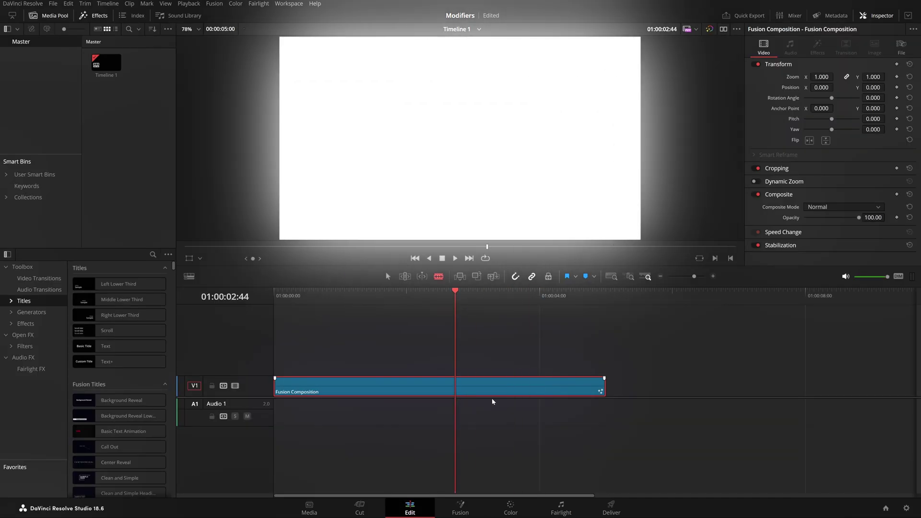
pyautogui.click(523, 386)
pyautogui.press('a')
# Play the timeline from the start, and replay the section across the cut to compare the mirrored animation in both clips.
pyautogui.press('Home')
pyautogui.press('space')
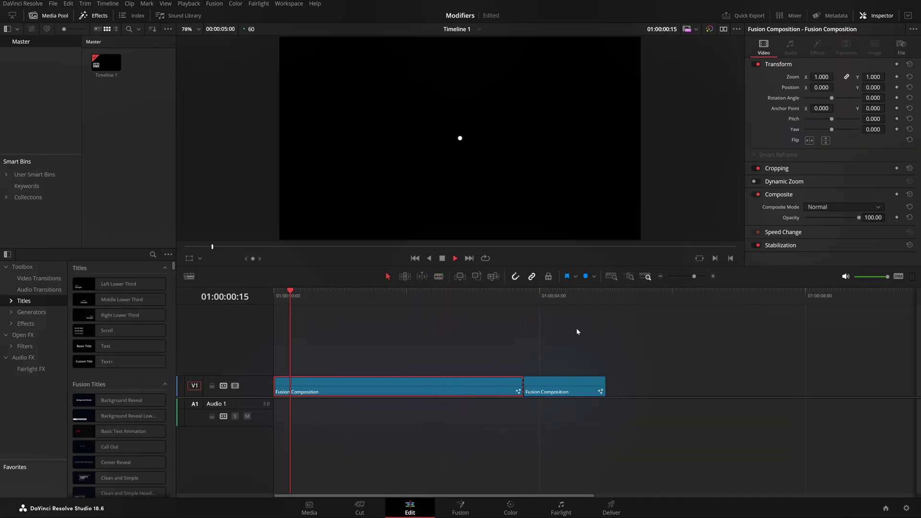
pyautogui.click(580, 334)
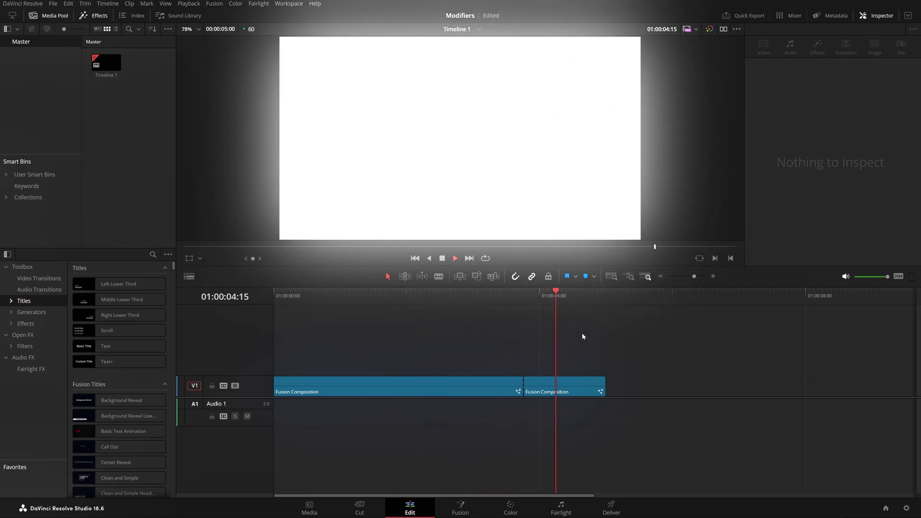
pyautogui.click(481, 301)
pyautogui.press('space')
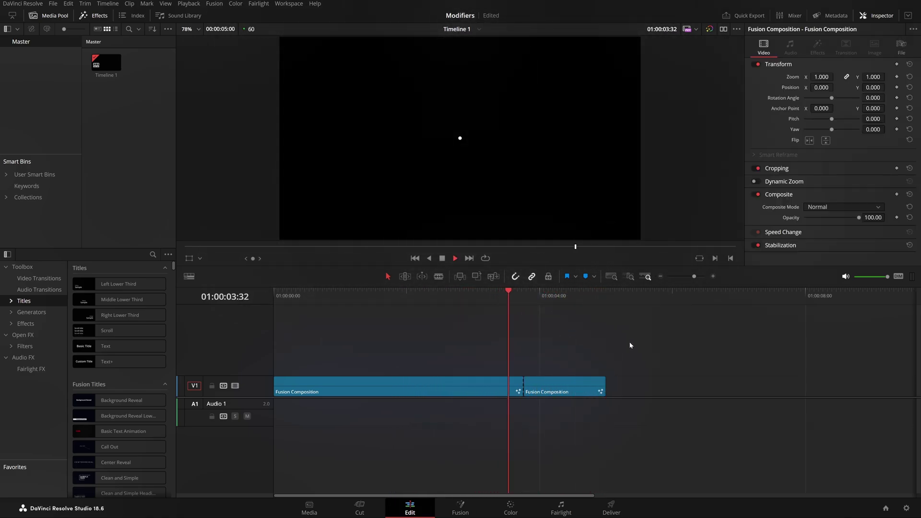
pyautogui.press('space')
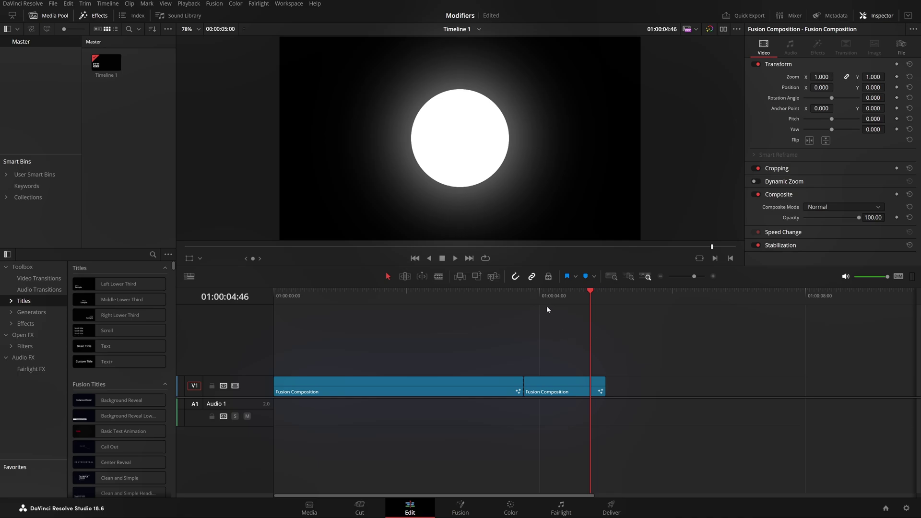
# Replay the timeline section across the cut and select the second Fusion Composition clip.
pyautogui.click(499, 300)
pyautogui.press('space')
pyautogui.press('space')
pyautogui.click(580, 386)
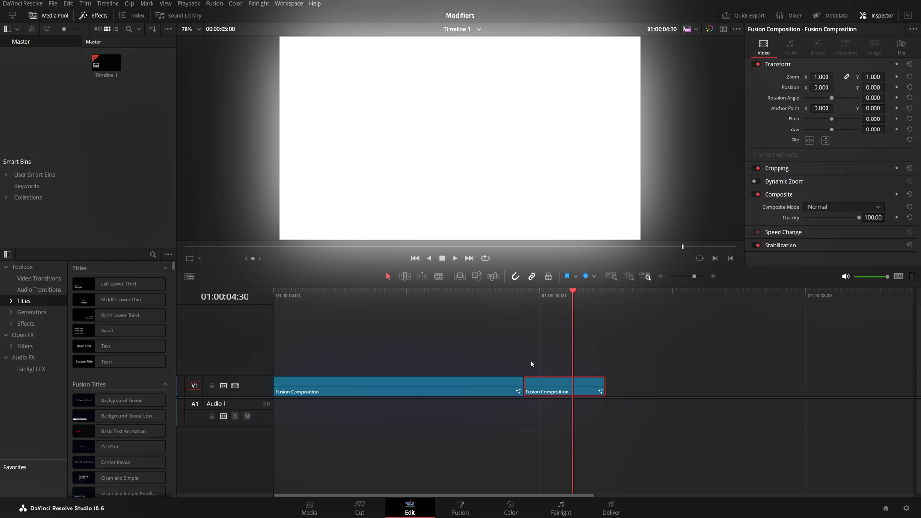
# Trim the end of the first Fusion Composition clip to a very short length and play the timeline from the start.
pyautogui.moveTo(519, 386)
pyautogui.mouseDown()
pyautogui.moveTo(288, 418)
pyautogui.moveTo(528, 390)
pyautogui.mouseUp()
pyautogui.click(277, 297)
pyautogui.press('space')
# Undo the trim and the cut on the Fusion Composition clip and return to the Fusion page.
pyautogui.hotkey('ctrl', 'z')
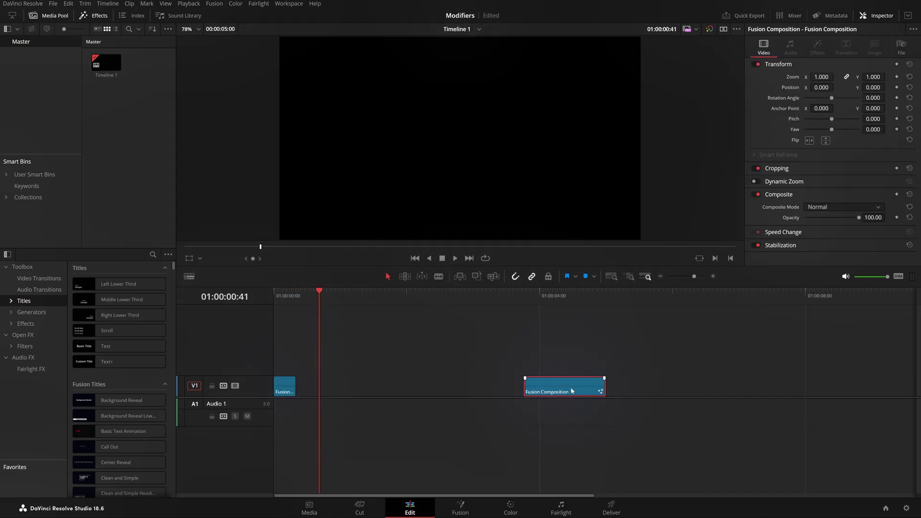
pyautogui.hotkey('ctrl', 'shift', 'z')
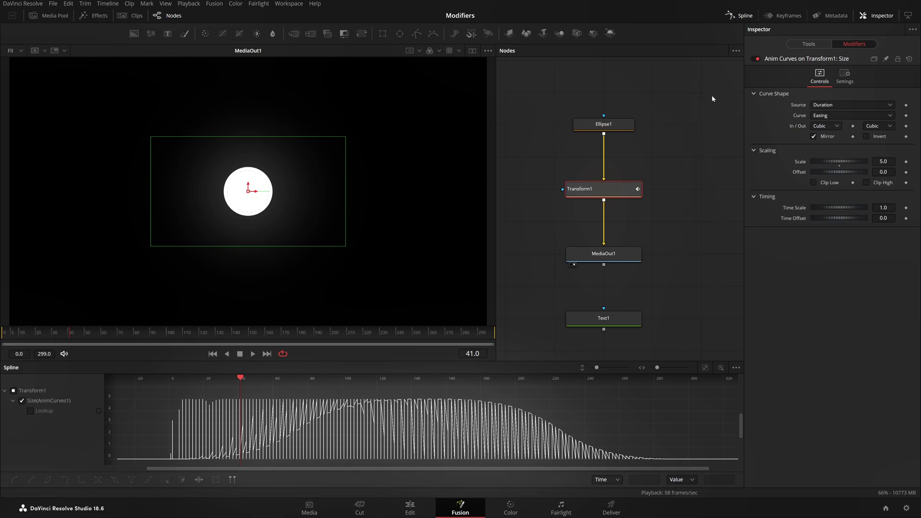
# Show only the Size(AnimCurves1) curve of Transform1 in the Spline editor and fit the whole curve in view.
pyautogui.click(22, 401)
pyautogui.click(22, 401)
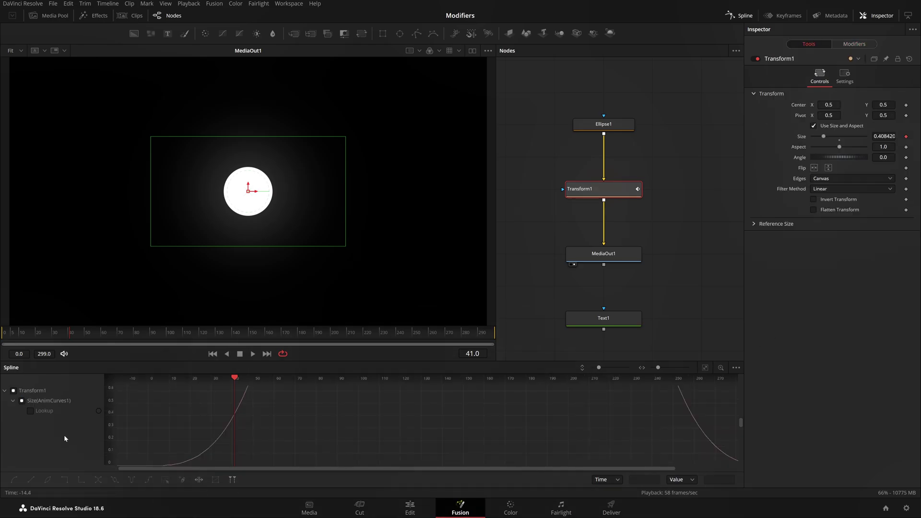
pyautogui.click(27, 400)
pyautogui.click(21, 400)
pyautogui.click(21, 401)
pyautogui.click(22, 401)
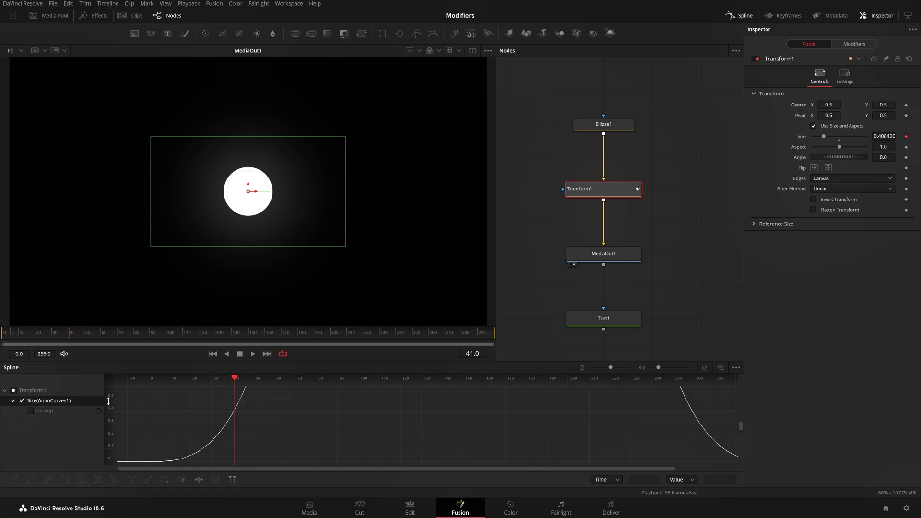
pyautogui.click(704, 367)
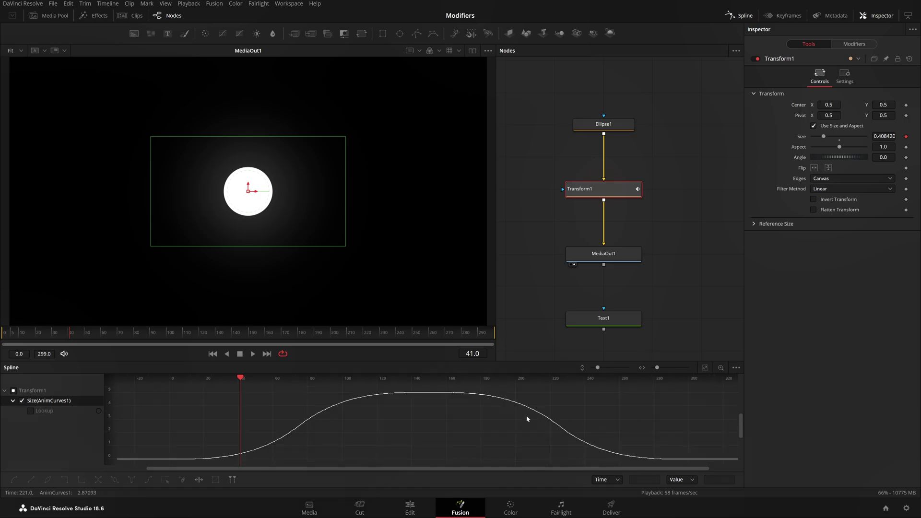
pyautogui.moveTo(257, 398); pyautogui.dragTo(689, 451)
pyautogui.moveTo(632, 403); pyautogui.dragTo(192, 404)
pyautogui.moveTo(191, 402); pyautogui.dragTo(689, 446)
pyautogui.moveTo(203, 408); pyautogui.dragTo(167, 428)
# Turn on Invert for the Anim Curves modifier on Transform1's size and play the animation from the start.
pyautogui.click(858, 45)
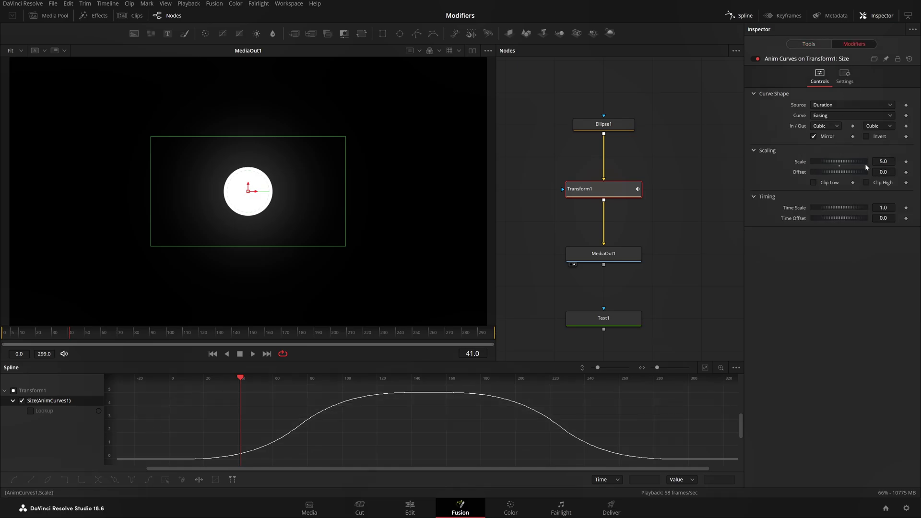
pyautogui.click(867, 136)
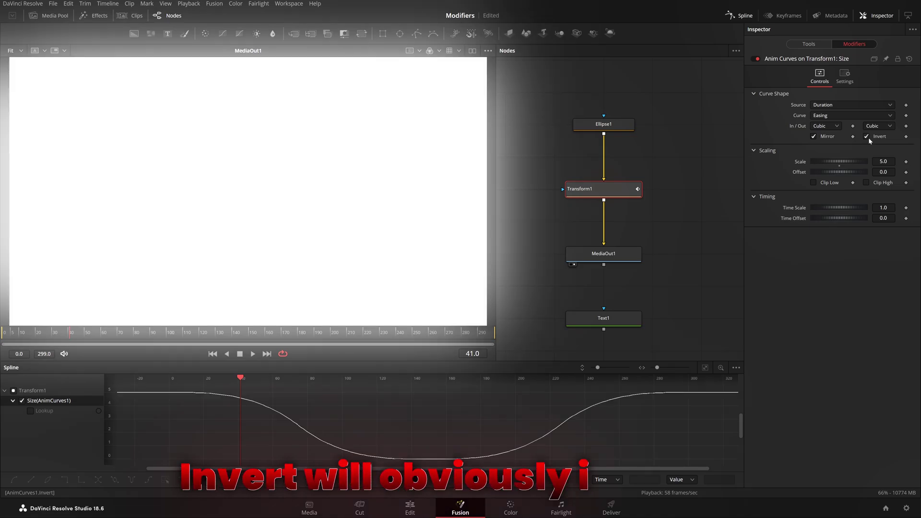
pyautogui.click(213, 353)
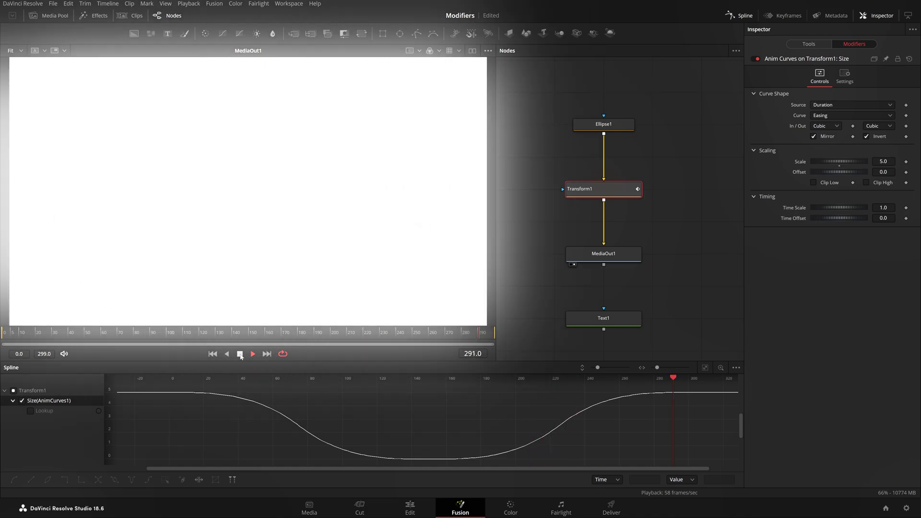
# Turn off Mirror while keeping Invert on, and play the inverted size animation from the first frame.
pyautogui.click(813, 136)
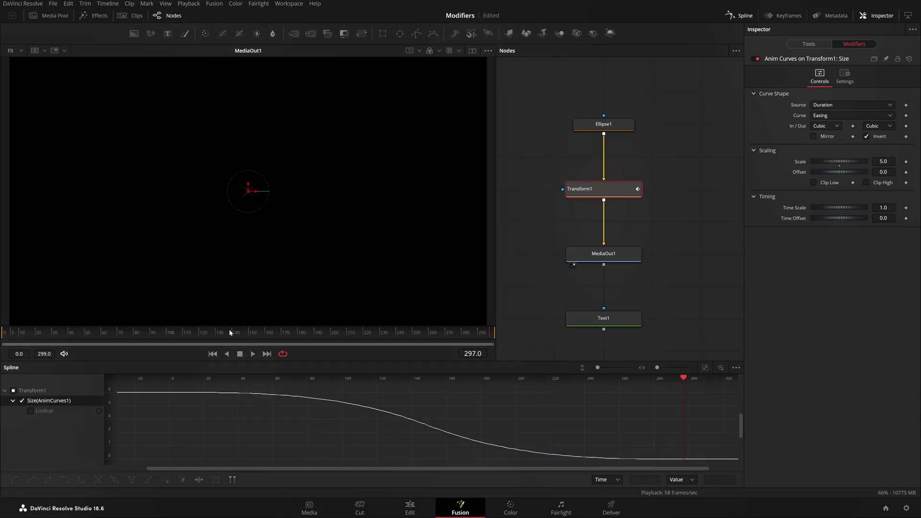
pyautogui.click(213, 353)
pyautogui.click(252, 353)
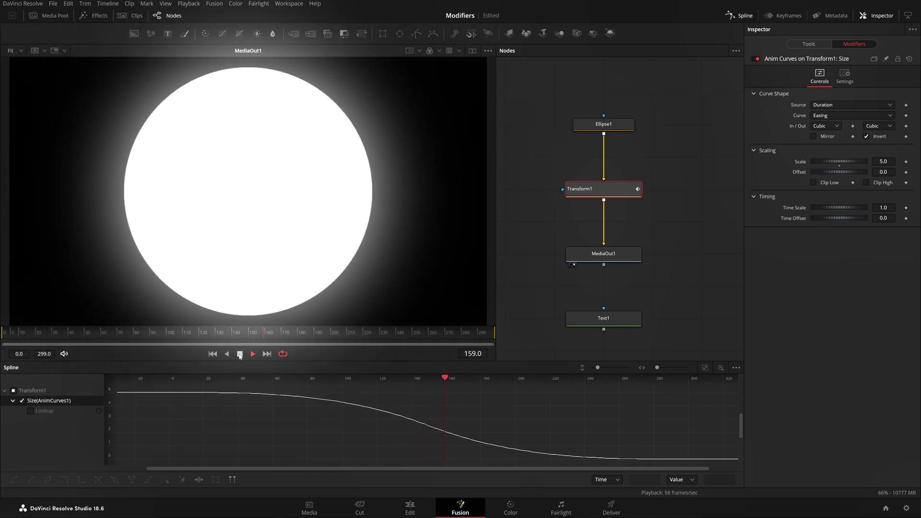
pyautogui.click(240, 354)
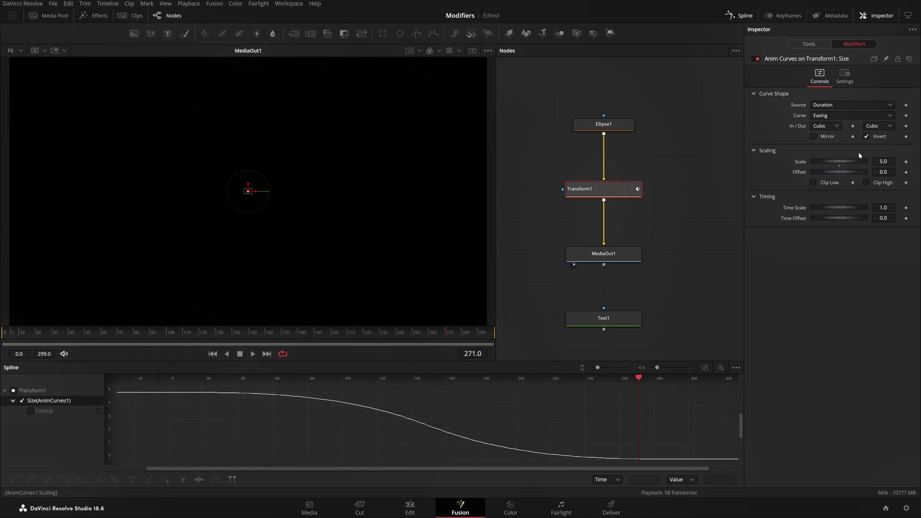
# Turn Mirror back on together with Invert, preview the size animation, and return to the first frame.
pyautogui.click(819, 136)
pyautogui.press('Home')
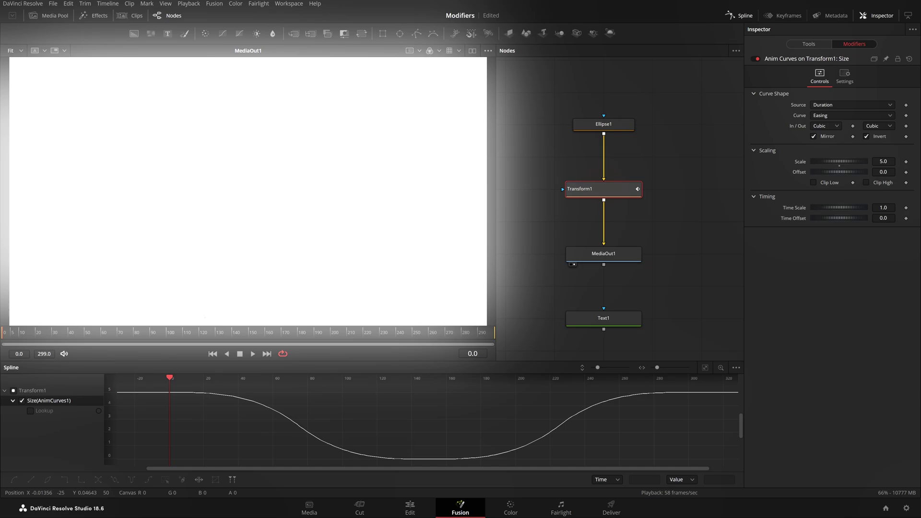
pyautogui.click(252, 354)
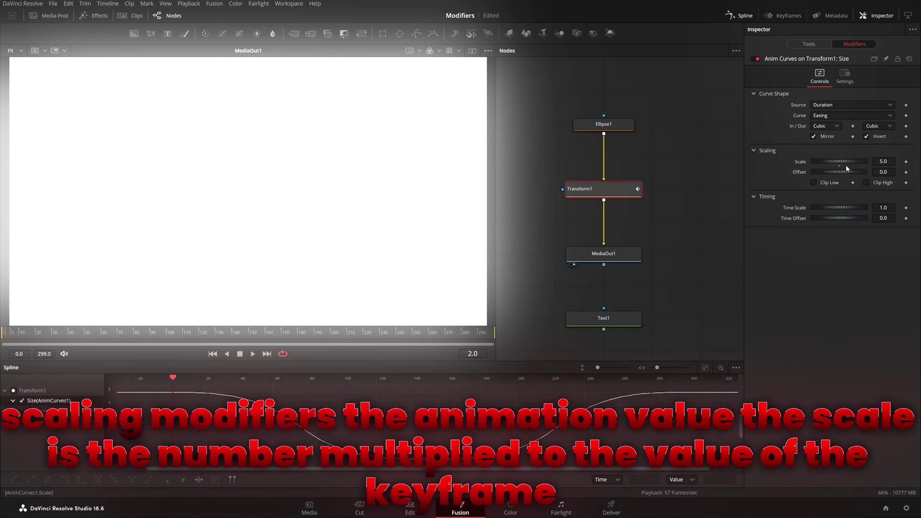
pyautogui.moveTo(98, 336); pyautogui.dragTo(265, 350)
pyautogui.press('Home')
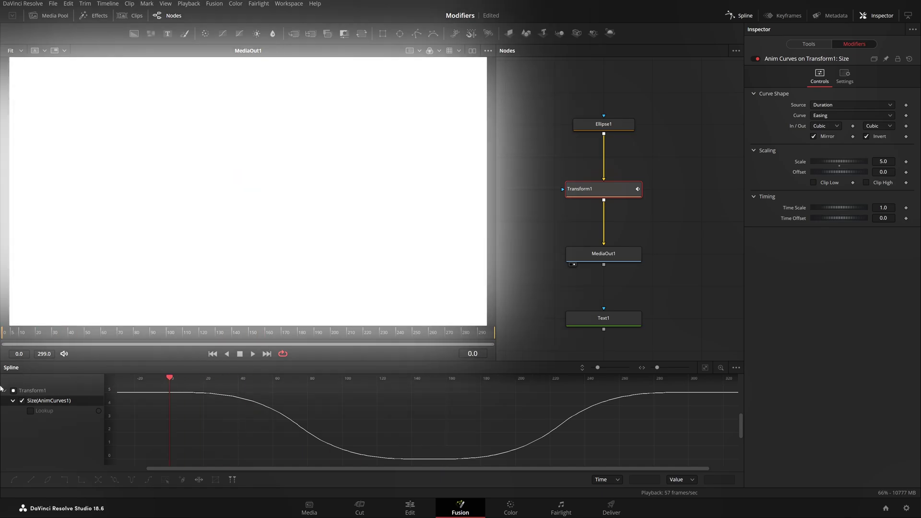
# Turn off Mirror and Invert, and set the size curve's Curve to Linear and Source to Transition.
pyautogui.click(814, 136)
pyautogui.click(873, 137)
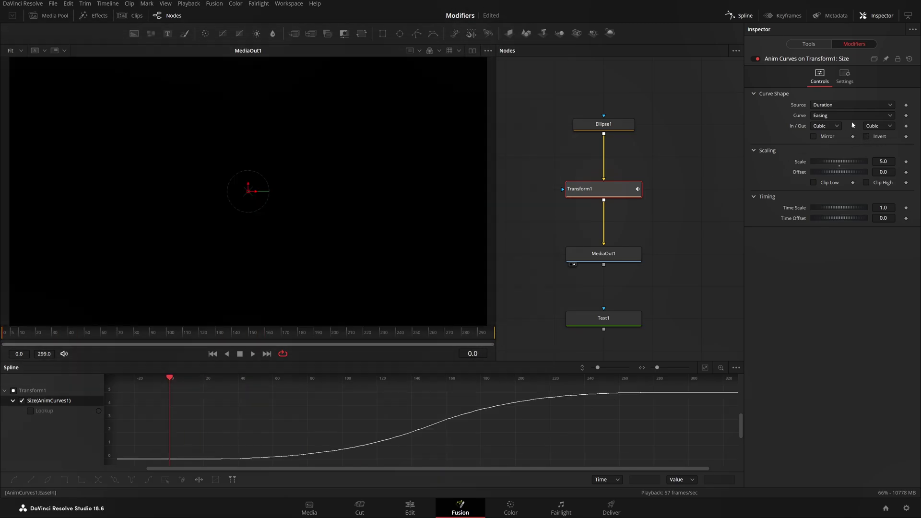
pyautogui.scroll(1, 845, 117)
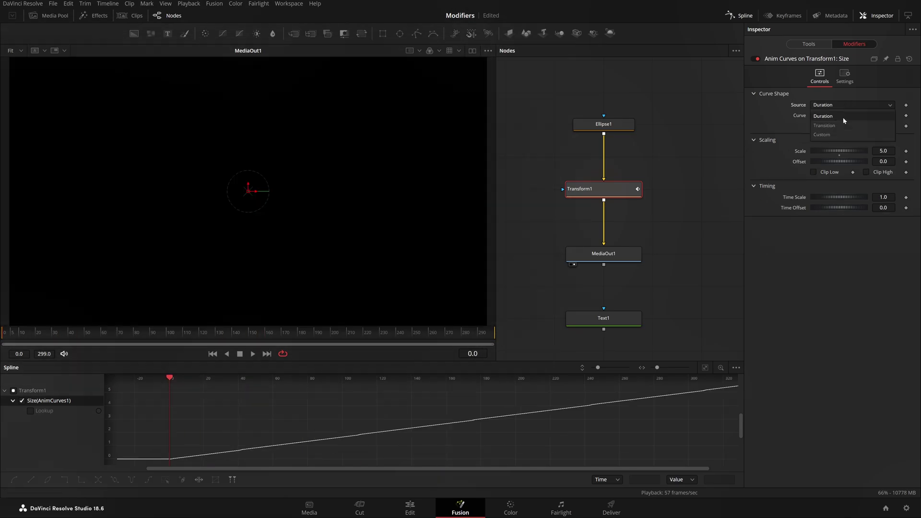
# Open Transform1's Anim Curves modifier and preview the linear size animation by scrubbing and playing it.
pyautogui.click(602, 186)
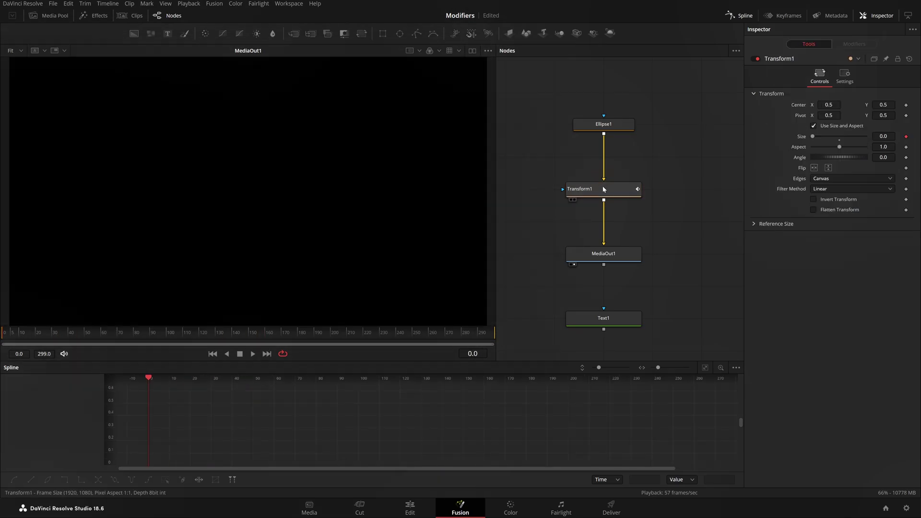
pyautogui.click(854, 44)
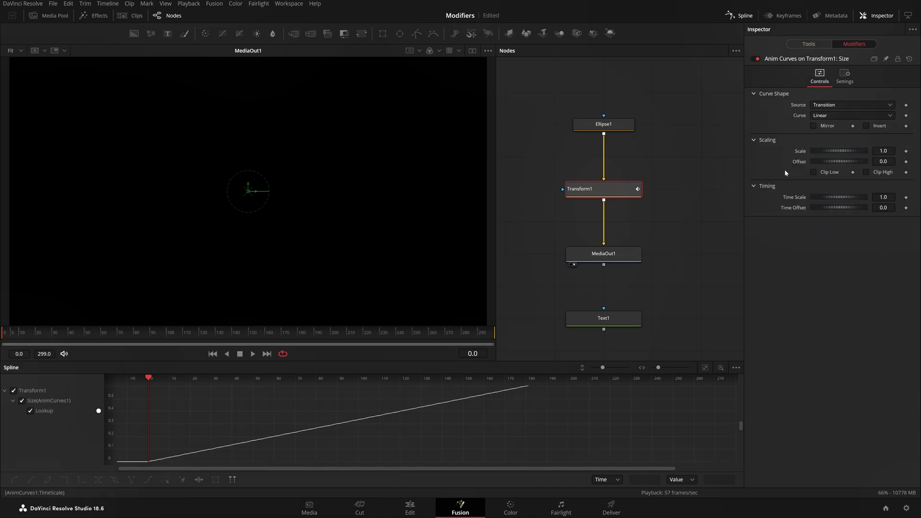
pyautogui.moveTo(159, 334); pyautogui.dragTo(1, 377)
pyautogui.press('space')
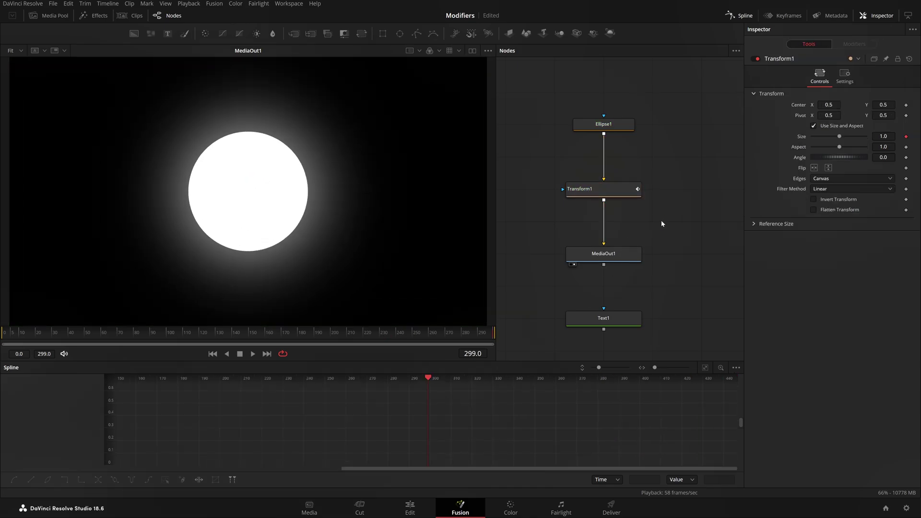
# Inspect Transform1's Size value and the ellipse in the viewer at the last frame.
pyautogui.click(609, 192)
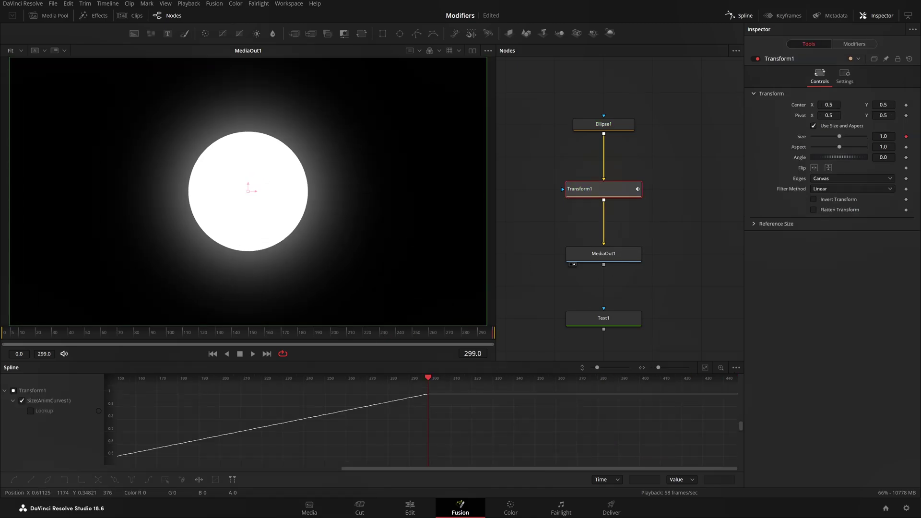
pyautogui.moveTo(198, 152); pyautogui.dragTo(358, 285)
pyautogui.click(625, 196)
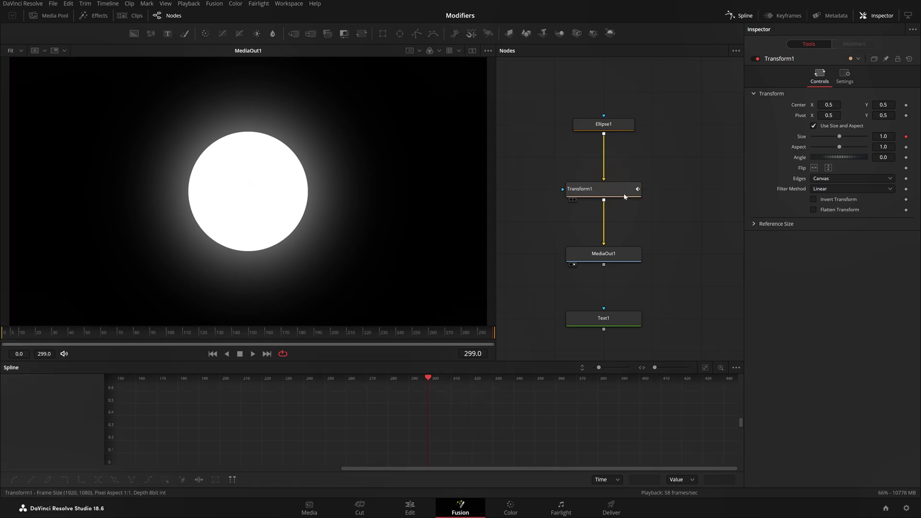
pyautogui.click(685, 192)
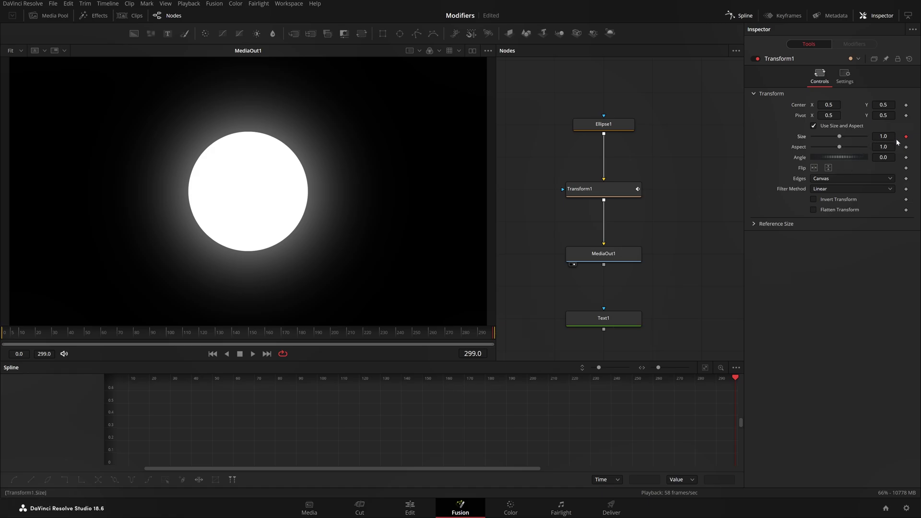
# Set the Anim Curves Scale to 5 and check Transform1's resulting Size at the last frame.
pyautogui.click(618, 190)
pyautogui.click(854, 43)
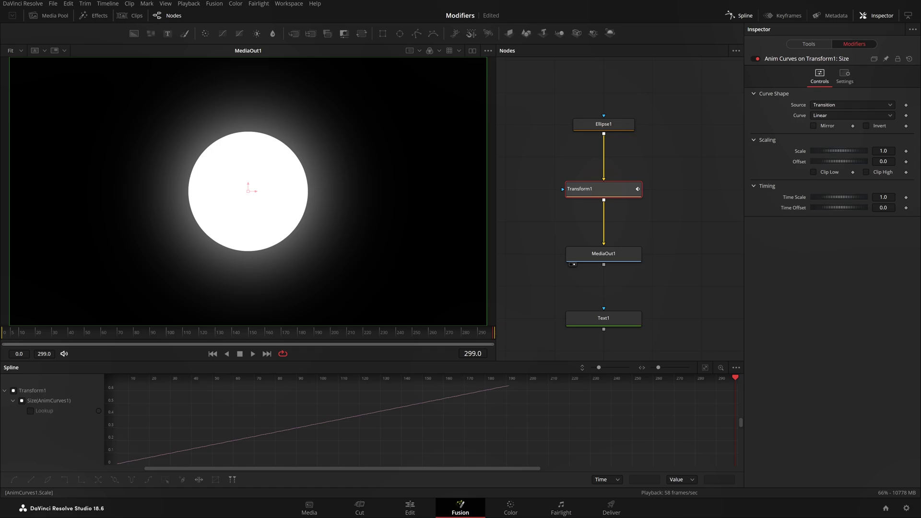
pyautogui.doubleClick(883, 151)
pyautogui.write('5')
pyautogui.press('Tab')
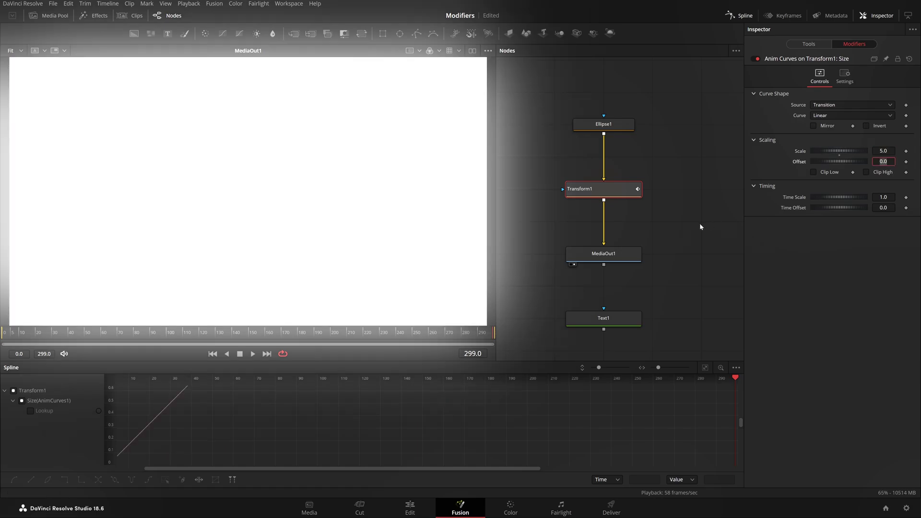
pyautogui.click(699, 223)
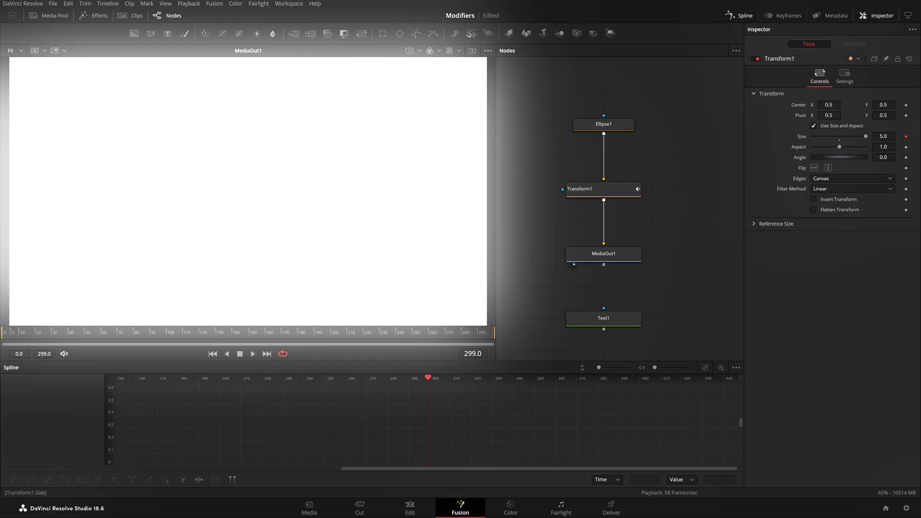
pyautogui.click(597, 192)
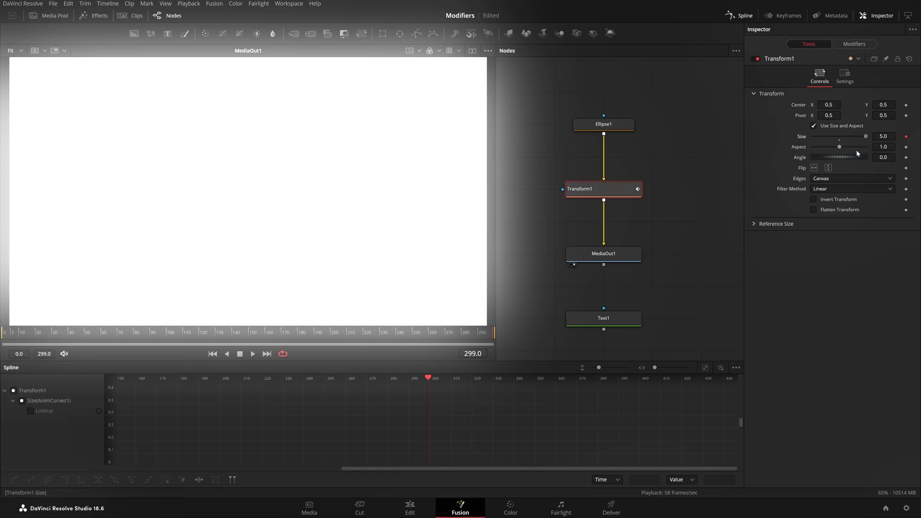
# Set the Anim Curves Scale to 10, play back the animation, and check Transform1's Size.
pyautogui.click(854, 44)
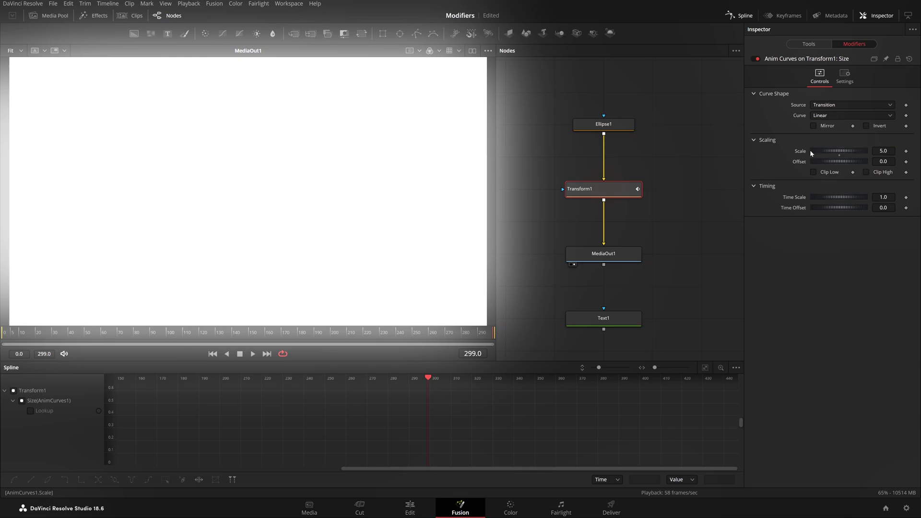
pyautogui.moveTo(866, 149); pyautogui.dragTo(882, 158)
pyautogui.doubleClick(882, 151)
pyautogui.write('10')
pyautogui.press('Tab')
pyautogui.click(253, 353)
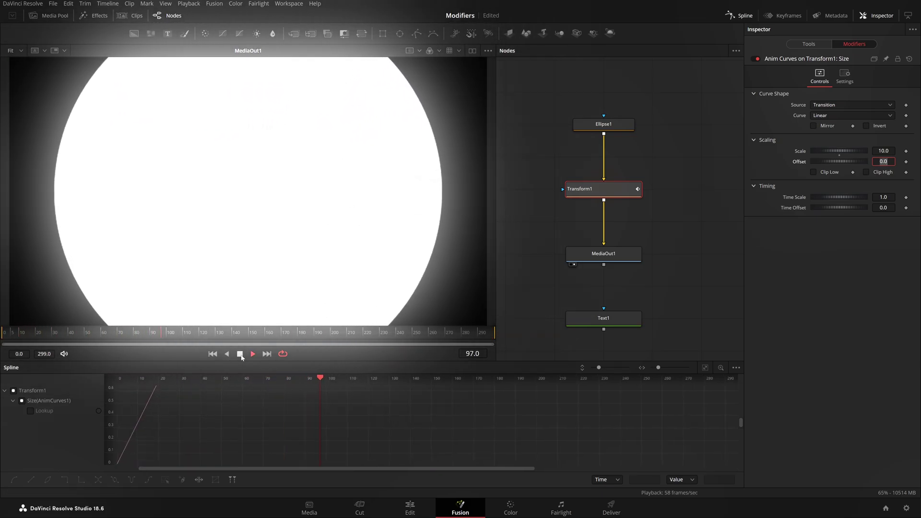
pyautogui.click(809, 44)
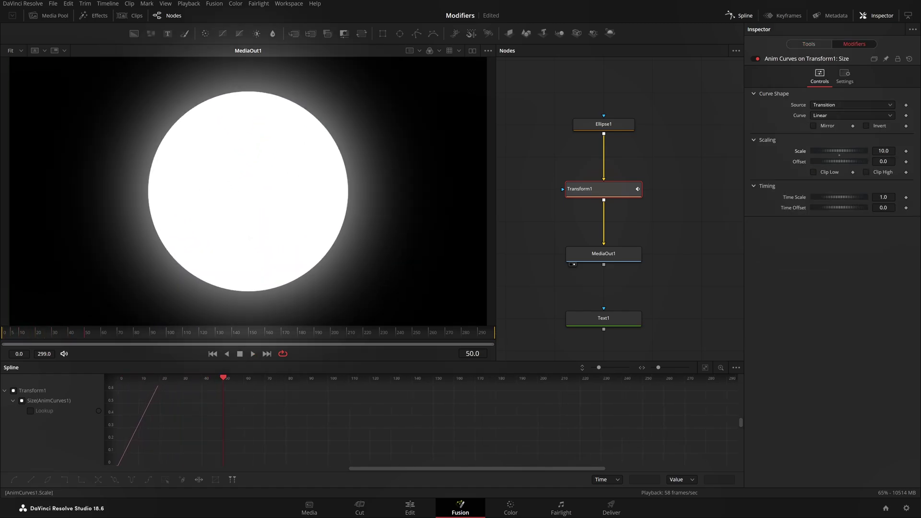
# Set the Anim Curves Scale to 2 and check Transform1's Size at the last frame.
pyautogui.doubleClick(883, 151)
pyautogui.write('2')
pyautogui.press('Tab')
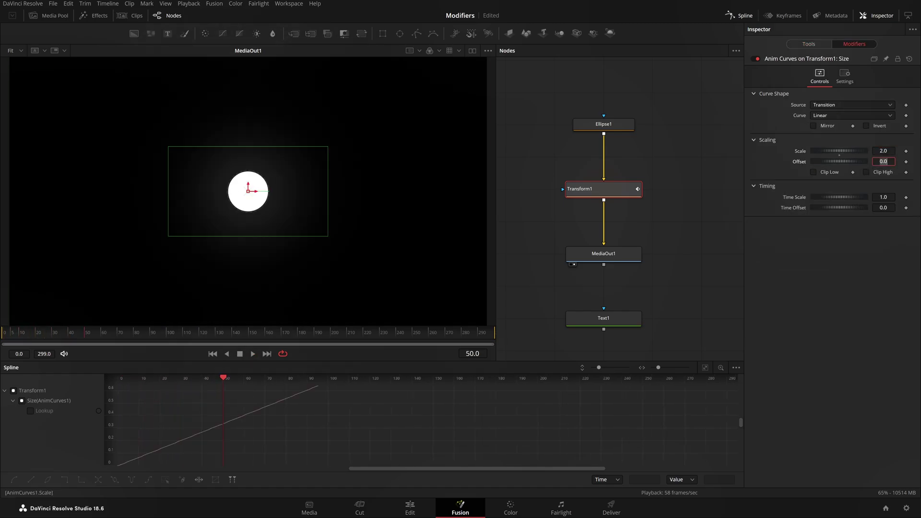
pyautogui.click(808, 44)
pyautogui.moveTo(424, 337); pyautogui.dragTo(509, 339)
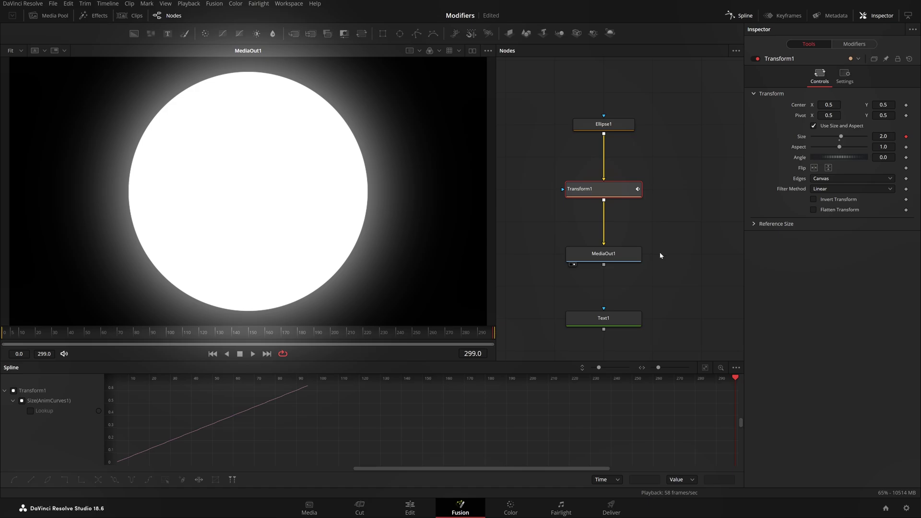
# Reopen the Anim Curves modifier controls and display the linear size curve fitted in the Spline editor.
pyautogui.click(854, 43)
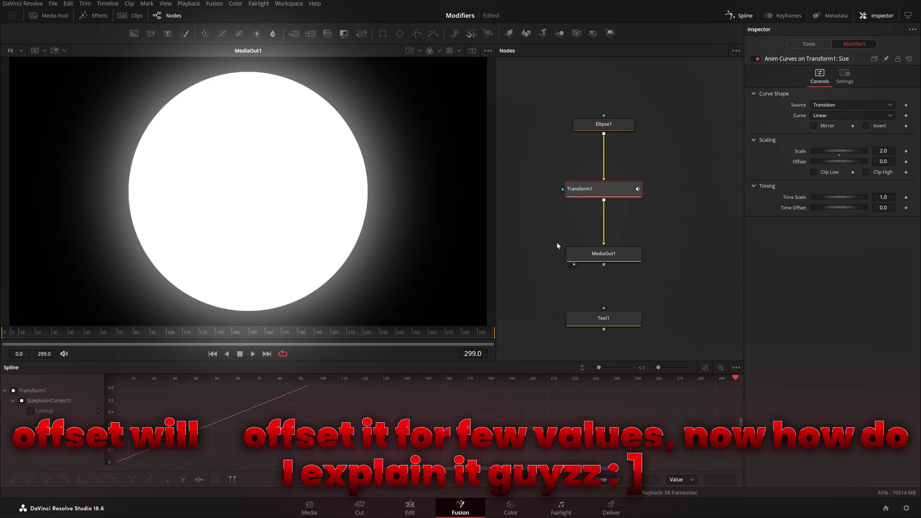
pyautogui.click(21, 401)
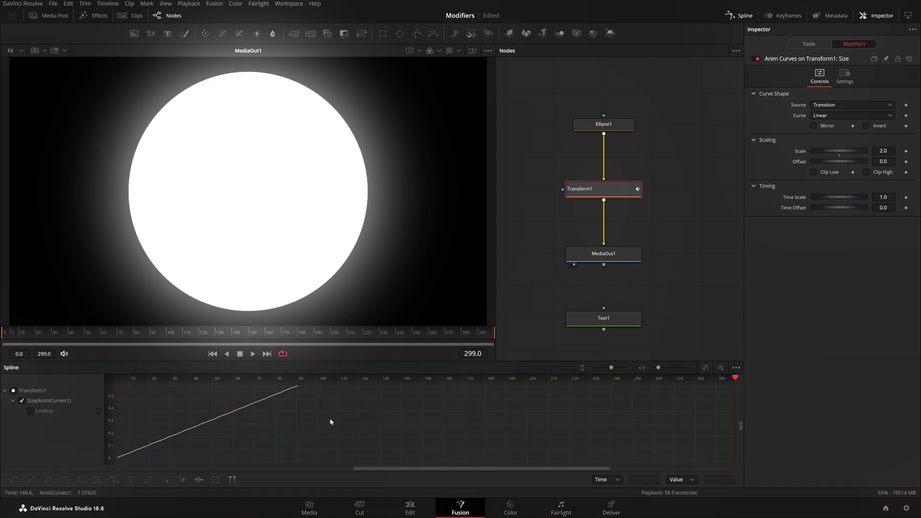
pyautogui.click(705, 368)
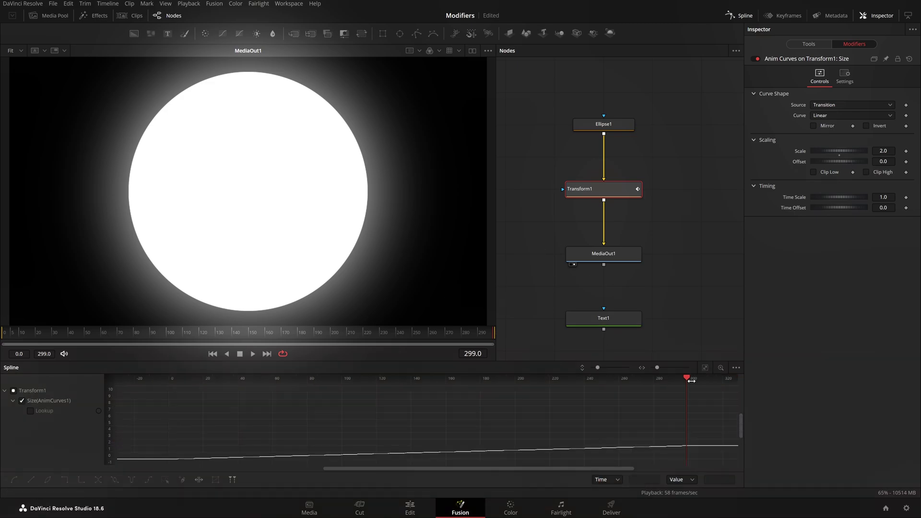
# Scrub the animation to the last frame and display the Lookup curve alongside the Size curve in the Spline editor.
pyautogui.moveTo(172, 384); pyautogui.dragTo(689, 383)
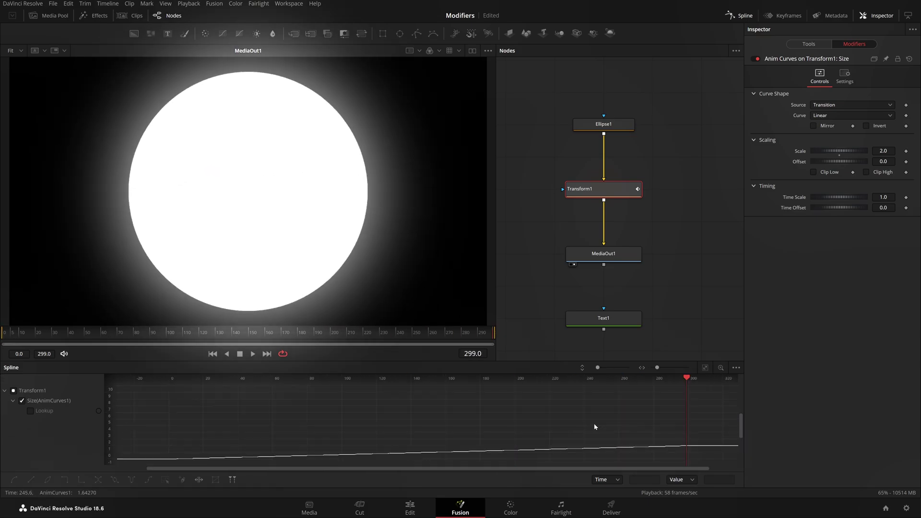
pyautogui.click(30, 411)
pyautogui.click(24, 404)
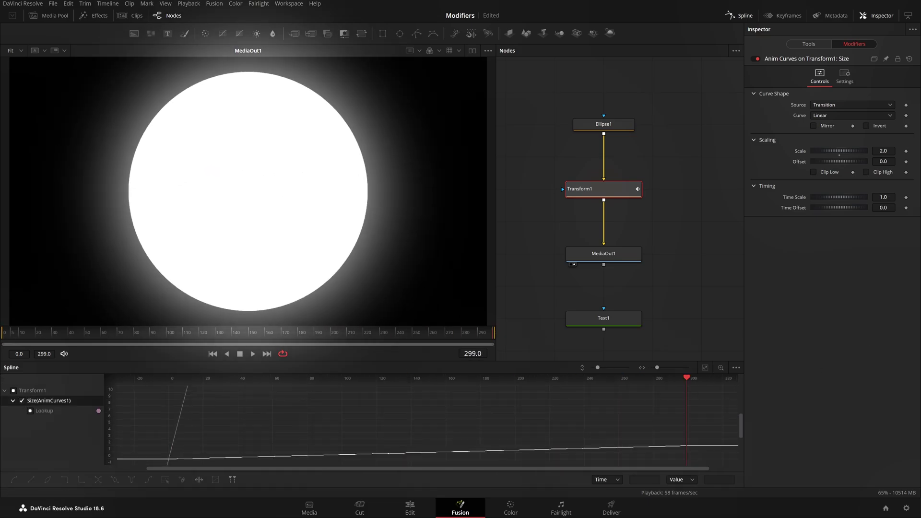
# Set the Anim Curves Offset to 2 and check Transform1's Size at the last frame.
pyautogui.moveTo(883, 151)
pyautogui.mouseDown()
pyautogui.moveTo(913, 151)
pyautogui.moveTo(882, 150)
pyautogui.mouseUp()
pyautogui.press('Tab')
pyautogui.moveTo(818, 165); pyautogui.dragTo(834, 174)
pyautogui.click(839, 166)
pyautogui.doubleClick(883, 161)
pyautogui.press('Return')
pyautogui.click(822, 42)
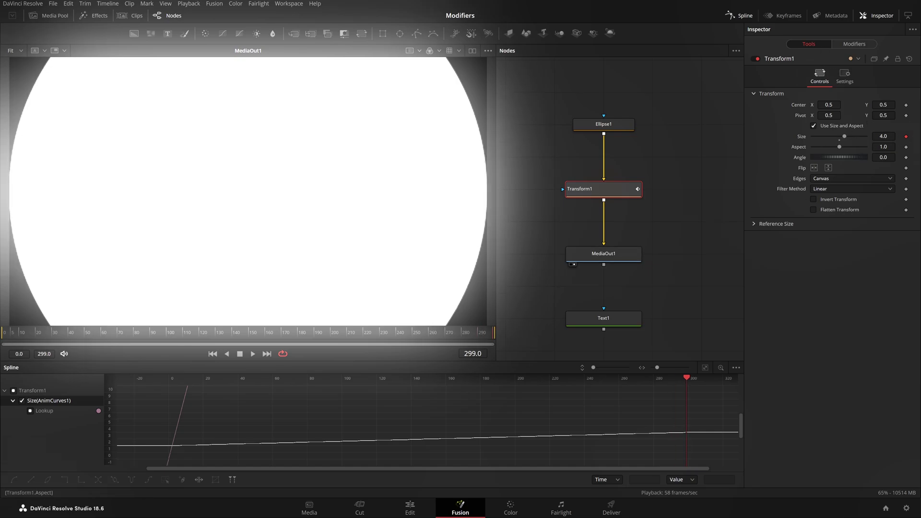
# Set the Anim Curves Offset to 3 and check Transform1's Size at the last frame.
pyautogui.click(854, 43)
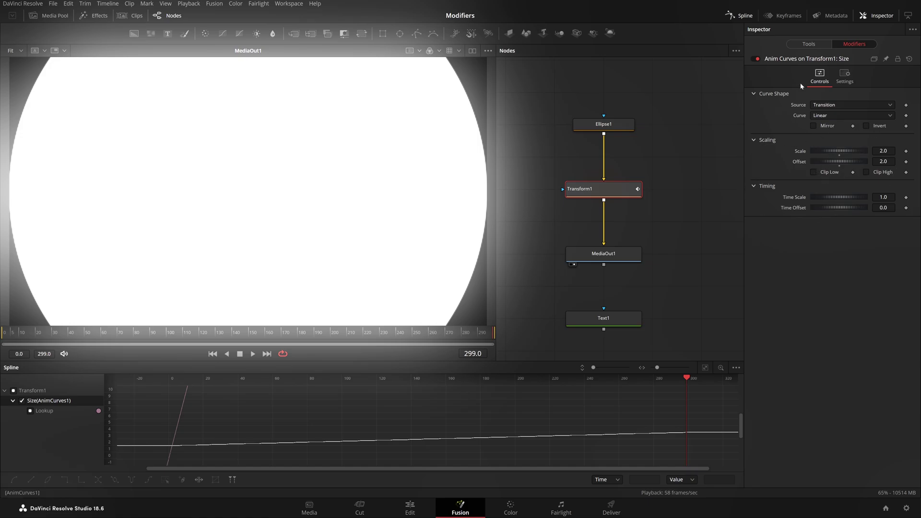
pyautogui.click(883, 161)
pyautogui.press('Return')
pyautogui.click(809, 43)
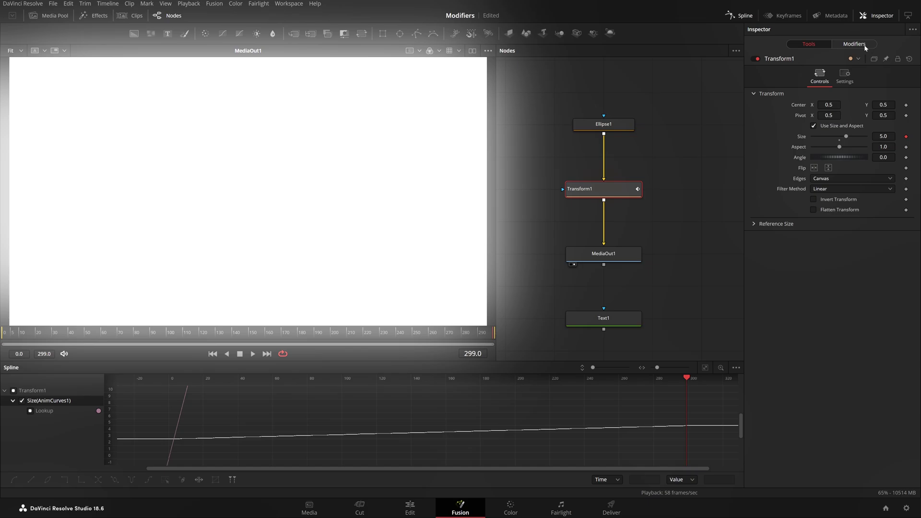
# Return to the Anim Curves modifier on Transform1 and set its Offset to 2.
pyautogui.click(863, 45)
pyautogui.click(883, 161)
pyautogui.write('2')
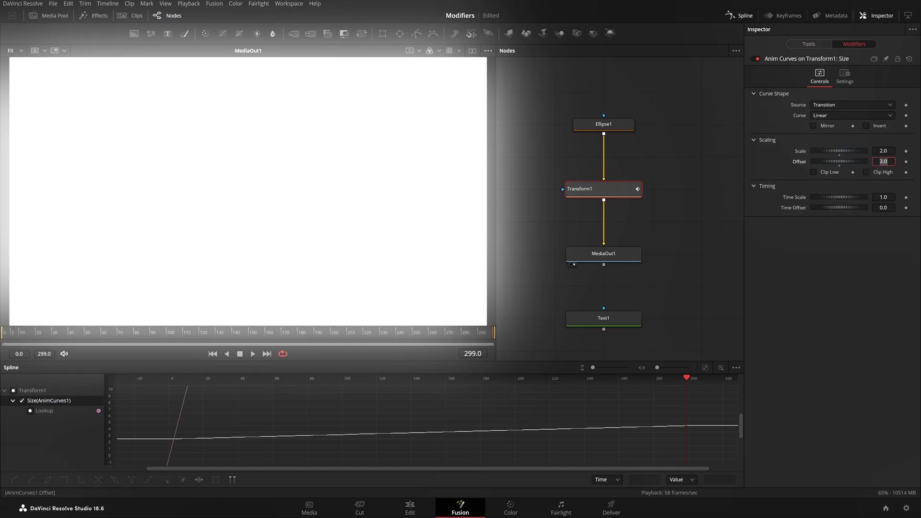
pyautogui.press('Tab')
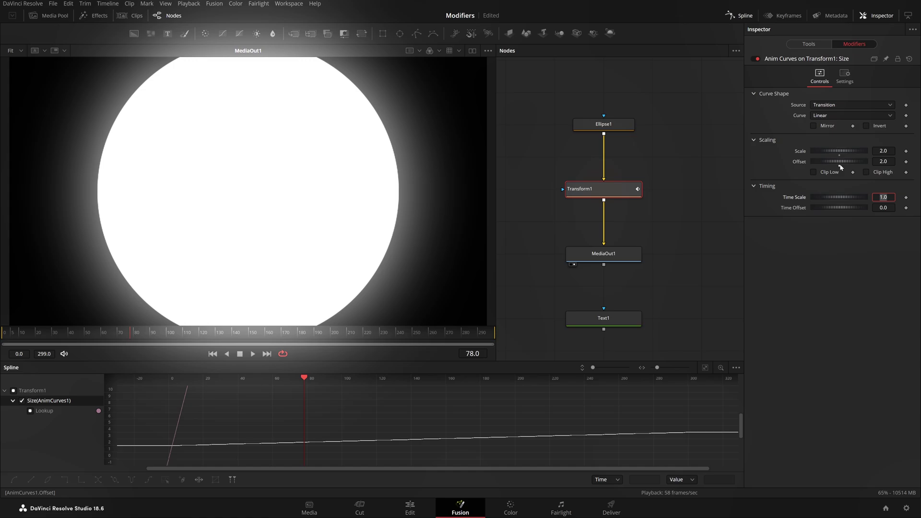
# Reset the Anim Curves Offset to 0, fit the curves in the Spline editor, and return to frame 0.
pyautogui.click(839, 166)
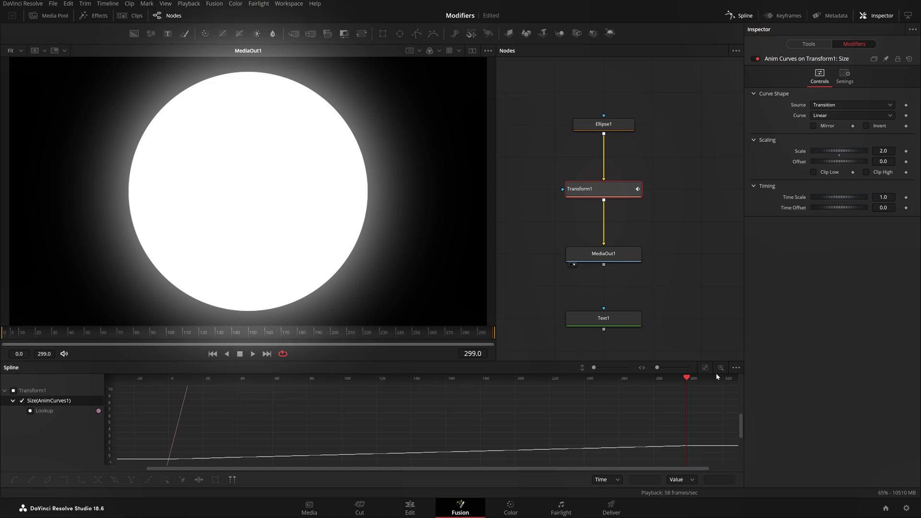
pyautogui.click(705, 367)
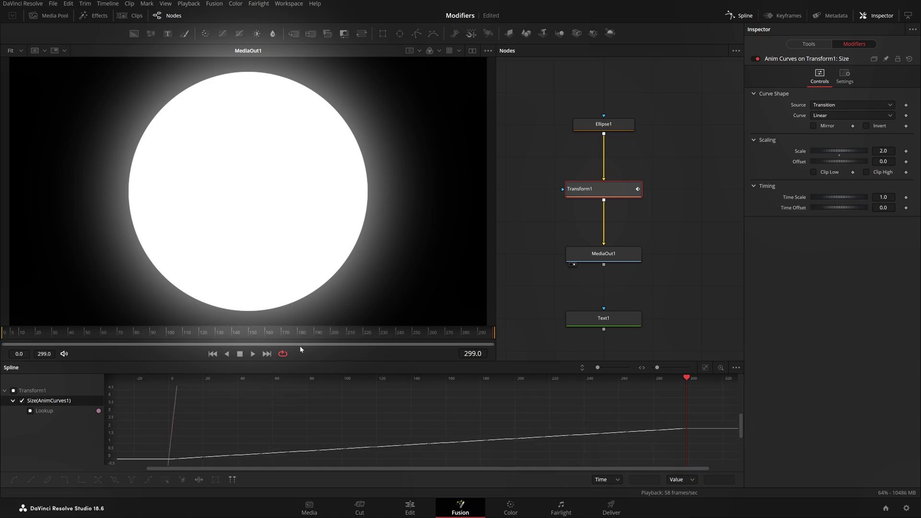
pyautogui.moveTo(45, 333); pyautogui.dragTo(2, 374)
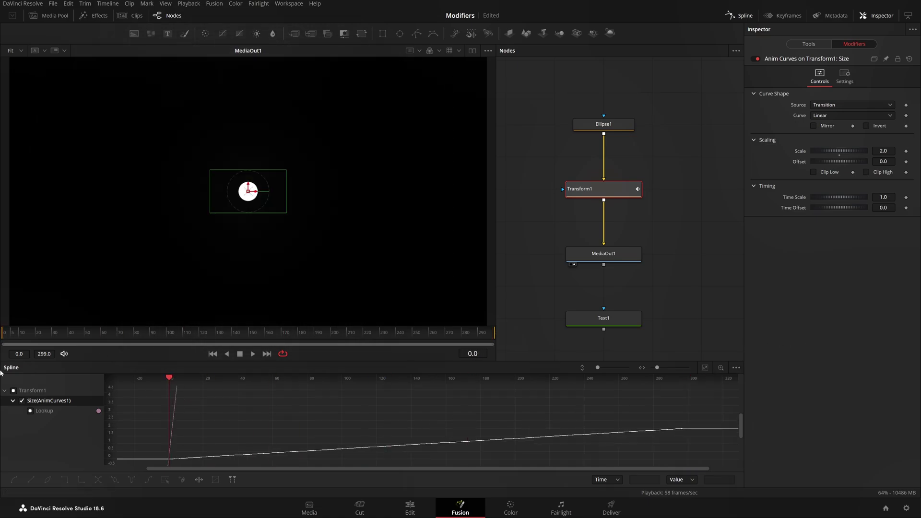
# Set the Anim Curves Time Scale to 2 on Transform1's Size.
pyautogui.doubleClick(887, 196)
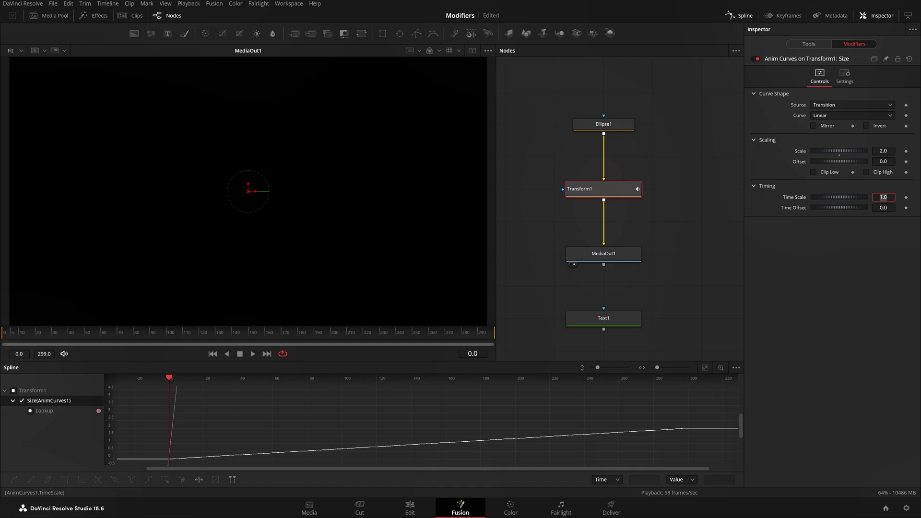
pyautogui.write('2')
pyautogui.press('Tab')
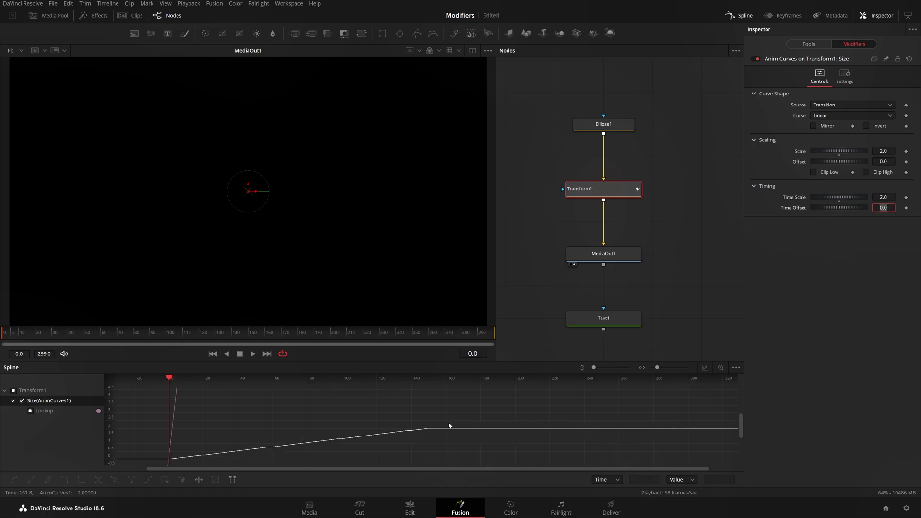
# Redisplay Transform1's Size curve fitted in the Spline editor and scrub the animation between frame 150 and the last frame.
pyautogui.click(640, 287)
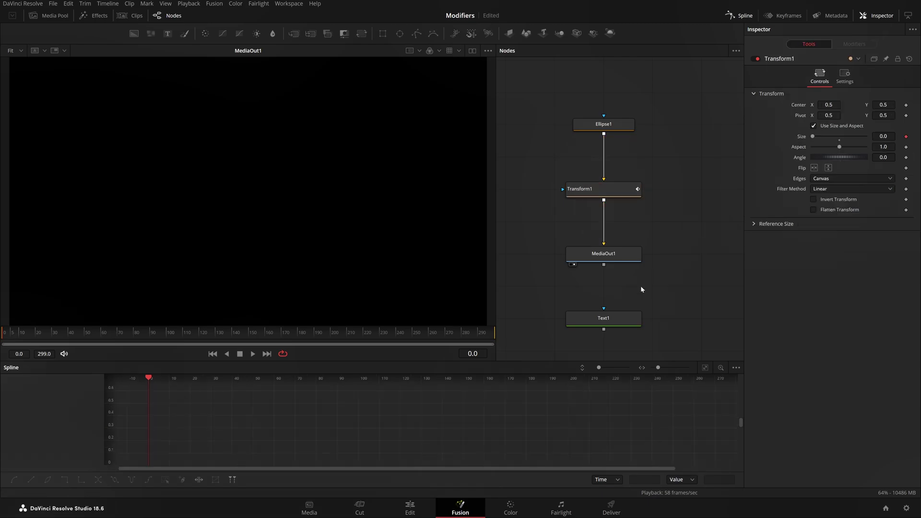
pyautogui.click(613, 193)
pyautogui.click(854, 44)
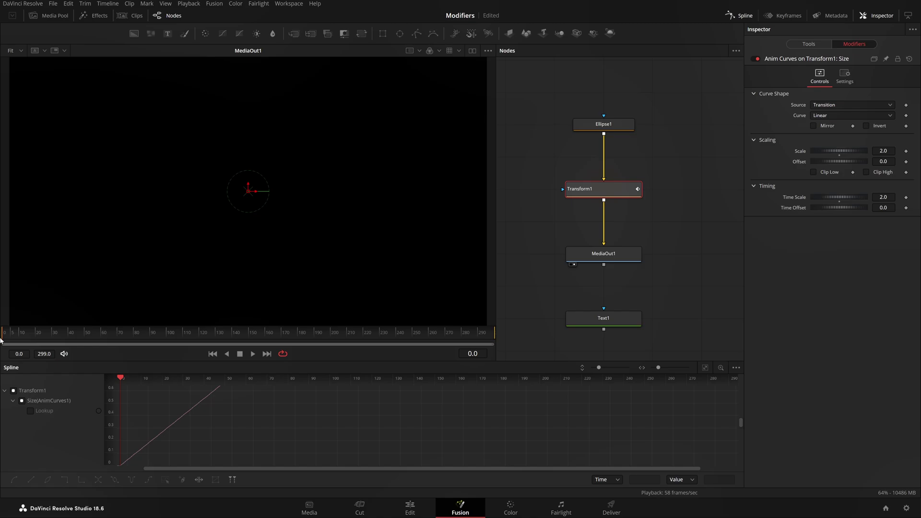
pyautogui.moveTo(0, 340); pyautogui.dragTo(531, 361)
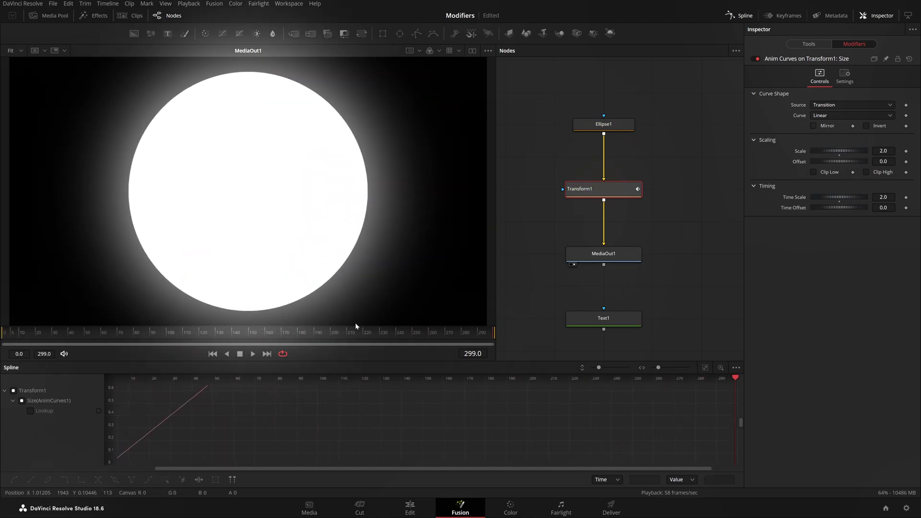
pyautogui.click(22, 400)
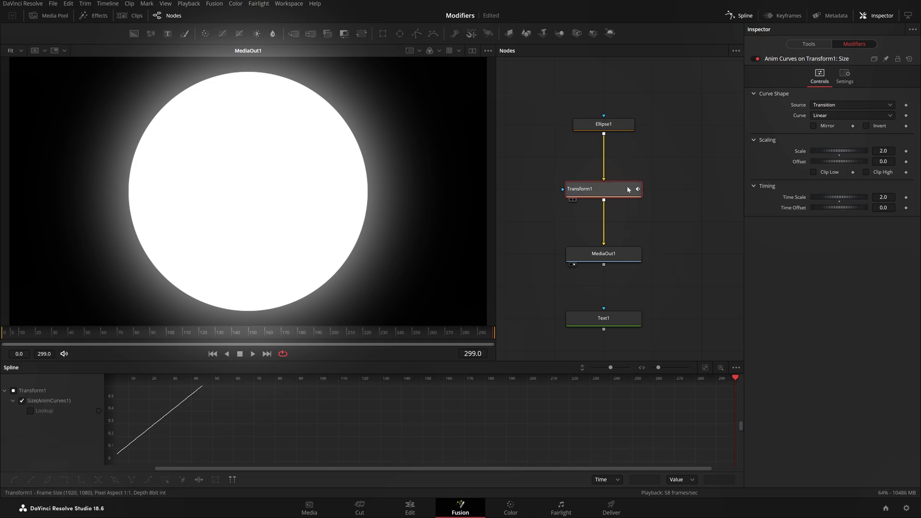
pyautogui.hotkey('ctrl', 'f')
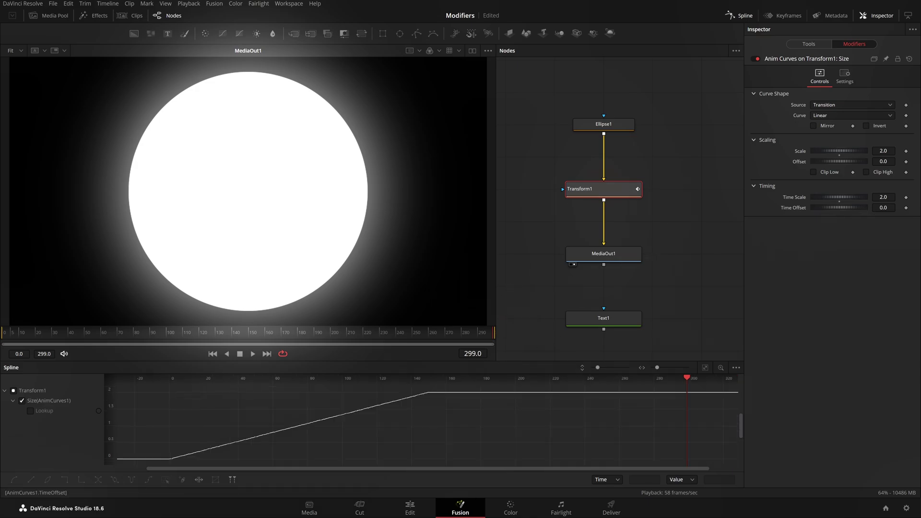
pyautogui.moveTo(397, 332); pyautogui.dragTo(551, 345)
pyautogui.moveTo(492, 343); pyautogui.dragTo(249, 344)
# Set the Anim Curves Time Scale to 4 and scrub the earlier frames to examine the faster growth.
pyautogui.moveTo(883, 197)
pyautogui.mouseDown()
pyautogui.moveTo(856, 197)
pyautogui.moveTo(890, 197)
pyautogui.mouseUp()
pyautogui.doubleClick(883, 197)
pyautogui.write('4')
pyautogui.press('Tab')
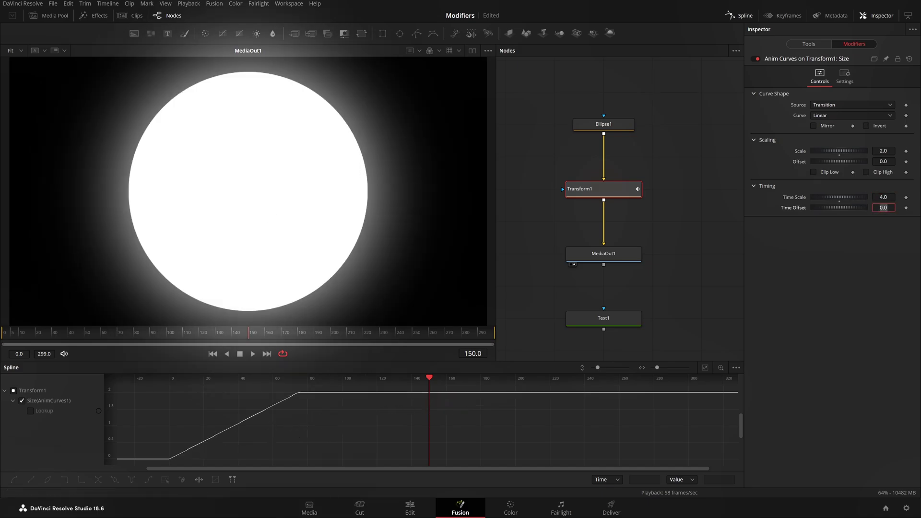
pyautogui.moveTo(258, 335); pyautogui.dragTo(154, 376)
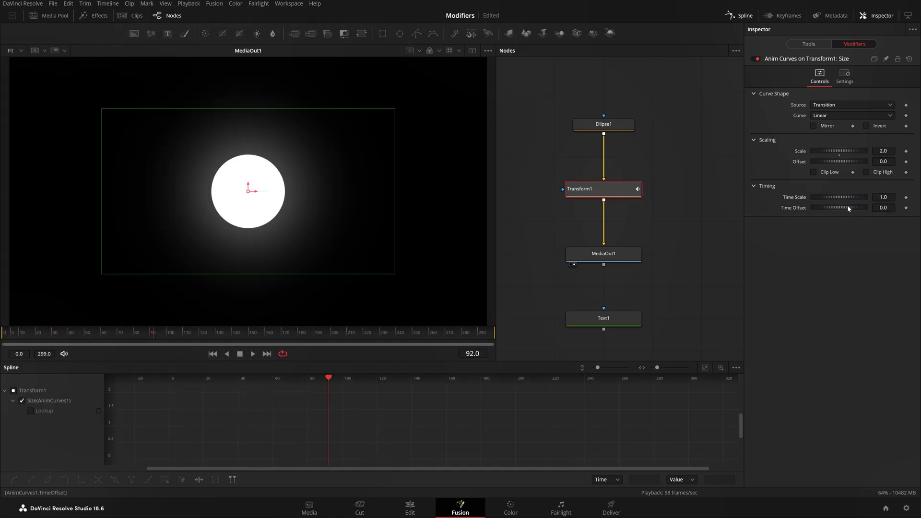
# Try shifting the Anim Curves Time Offset and scrub the animation back to frame 0.
pyautogui.moveTo(848, 207)
pyautogui.mouseDown()
pyautogui.moveTo(784, 212)
pyautogui.moveTo(858, 203)
pyautogui.mouseUp()
pyautogui.moveTo(147, 334); pyautogui.dragTo(0, 359)
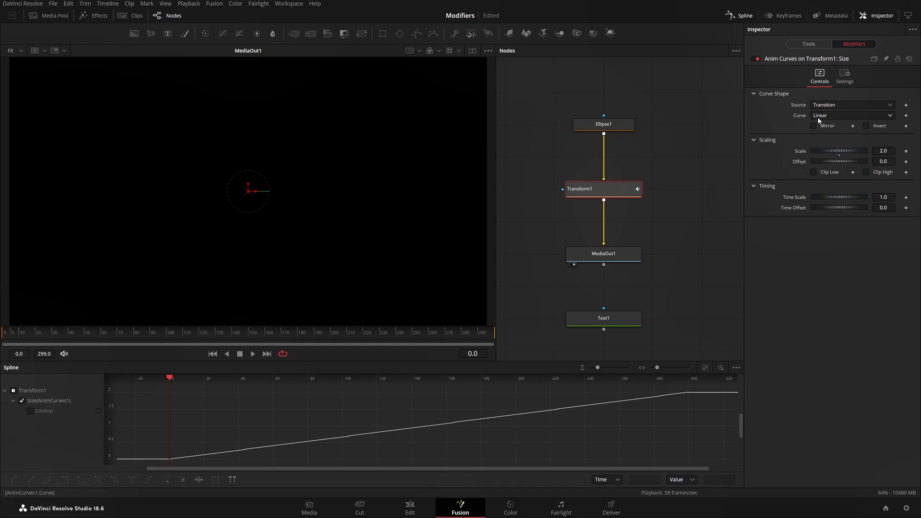
# Review the Curve and Source options of the Anim Curves modifier on Transform1's Size.
pyautogui.click(830, 112)
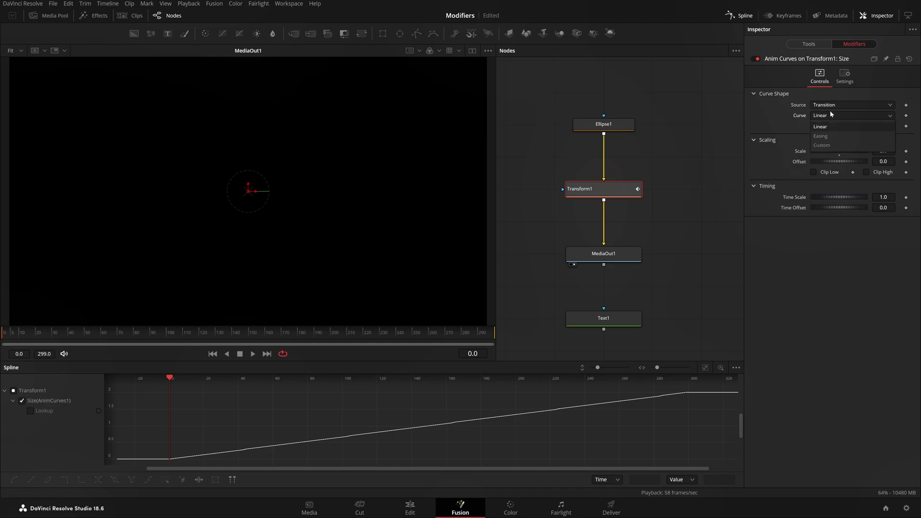
pyautogui.click(833, 106)
pyautogui.click(836, 103)
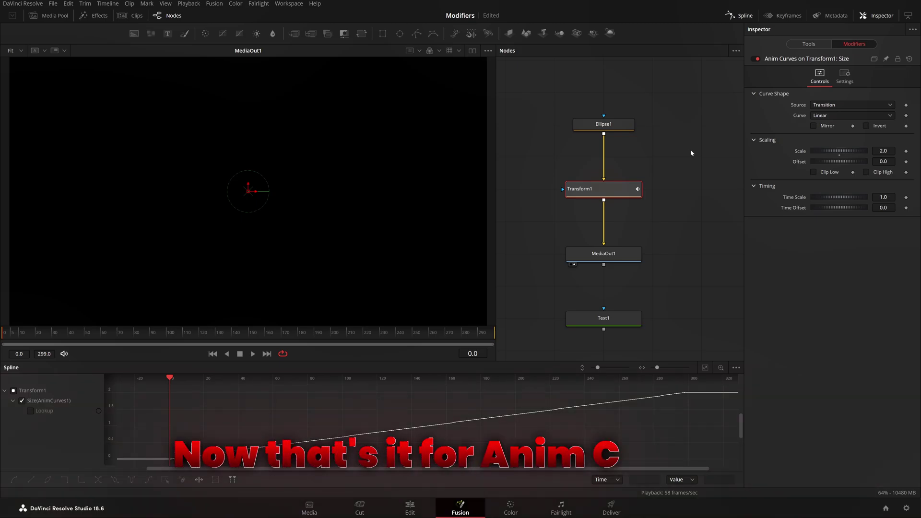
# Show the Text1 node in the viewer and open its text settings.
pyautogui.click(692, 226)
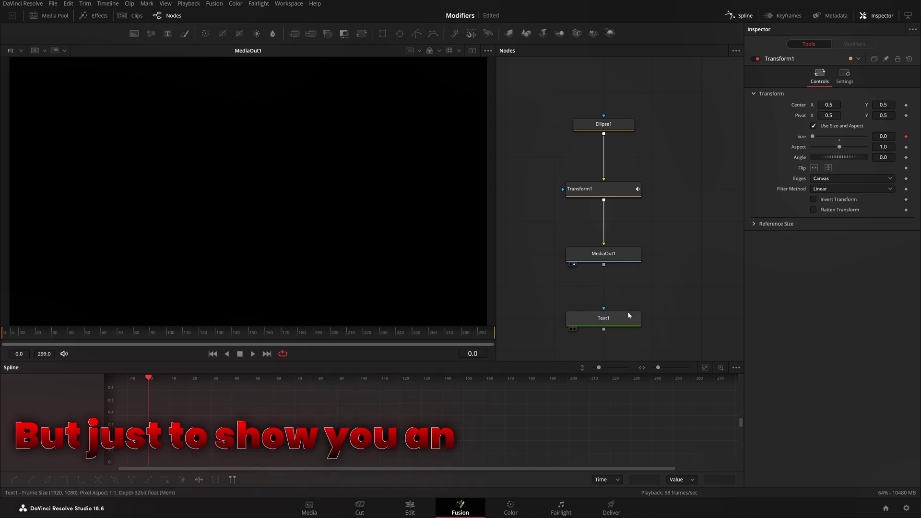
pyautogui.moveTo(627, 314); pyautogui.dragTo(248, 268)
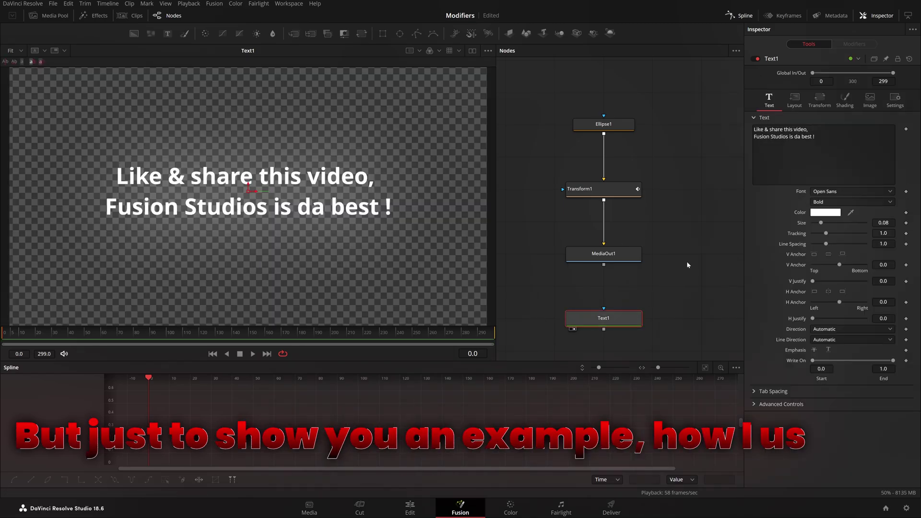
pyautogui.click(611, 320)
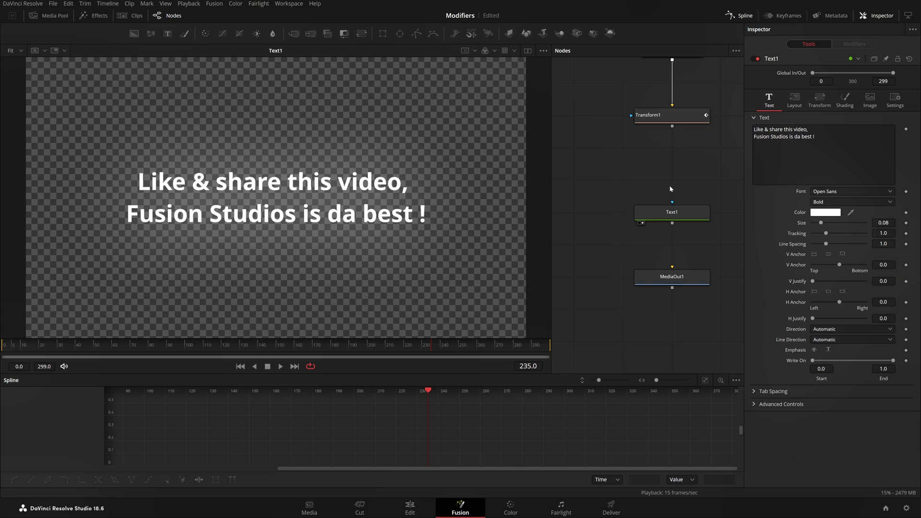
pyautogui.moveTo(682, 187); pyautogui.dragTo(645, 194)
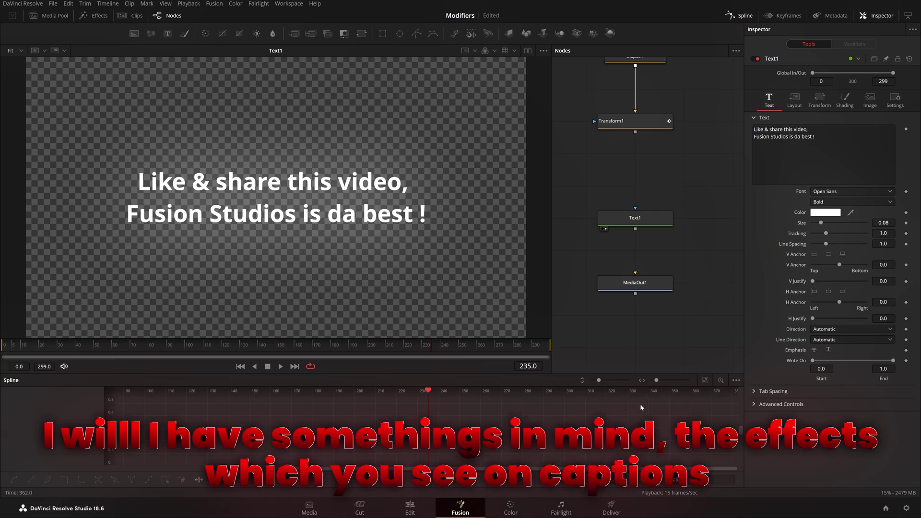
# Apply the Anim Curves modifier to the end value of Text1's Write On and play the animation from frame 0.
pyautogui.rightClick(798, 362)
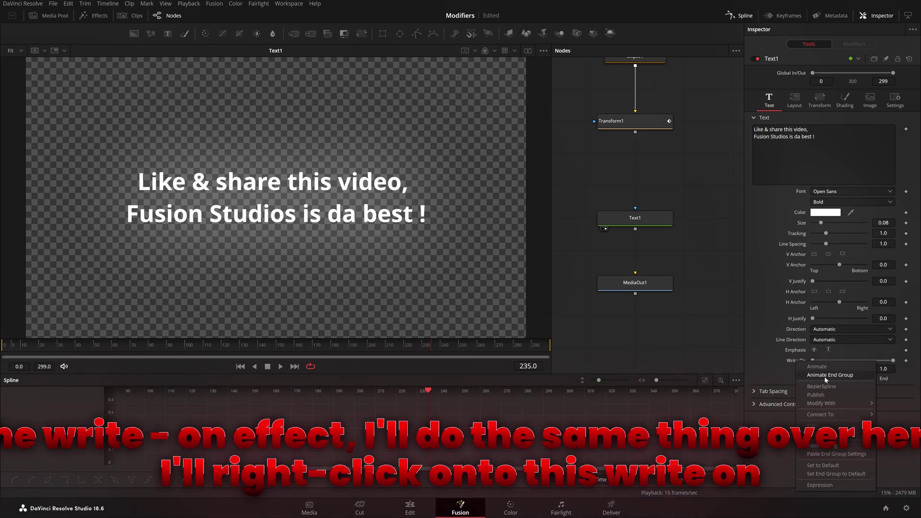
pyautogui.moveTo(824, 403)
pyautogui.click(752, 379)
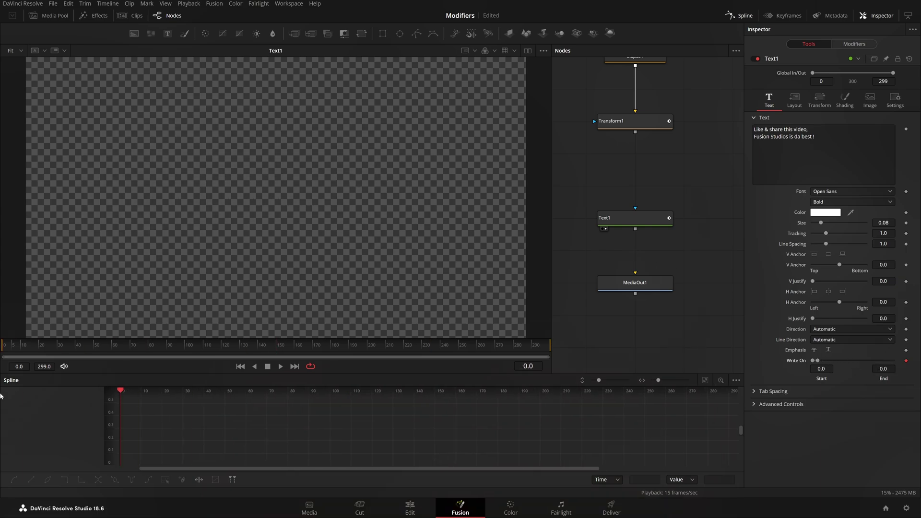
pyautogui.press('space')
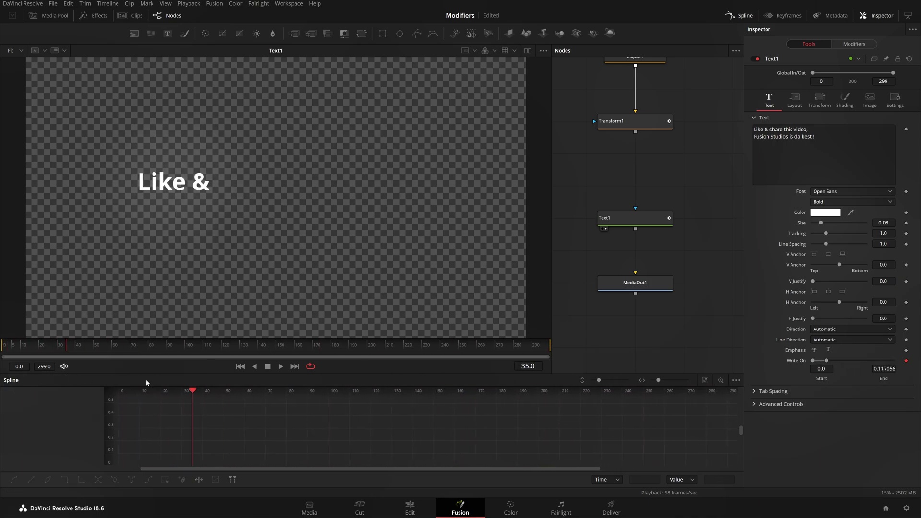
# Open the Anim Curves modifier on Text1's Write On End and choose Transition as its Source.
pyautogui.click(869, 45)
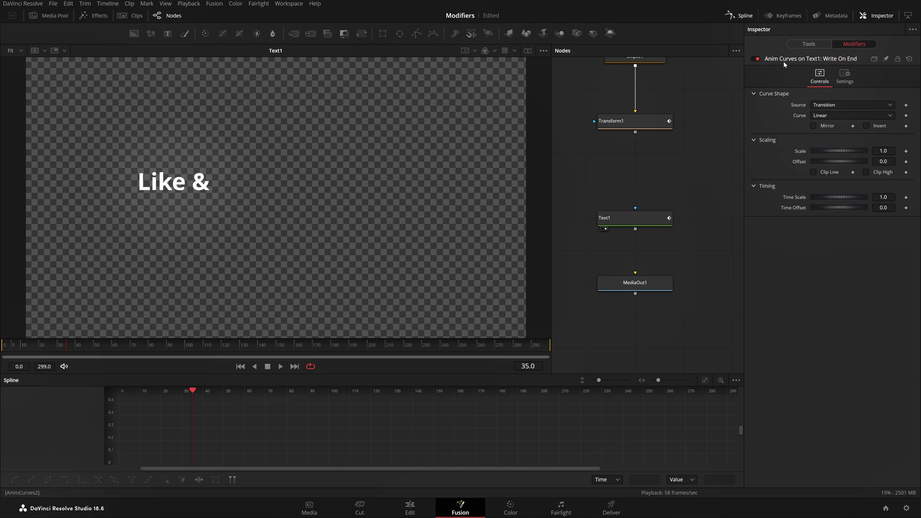
pyautogui.click(830, 105)
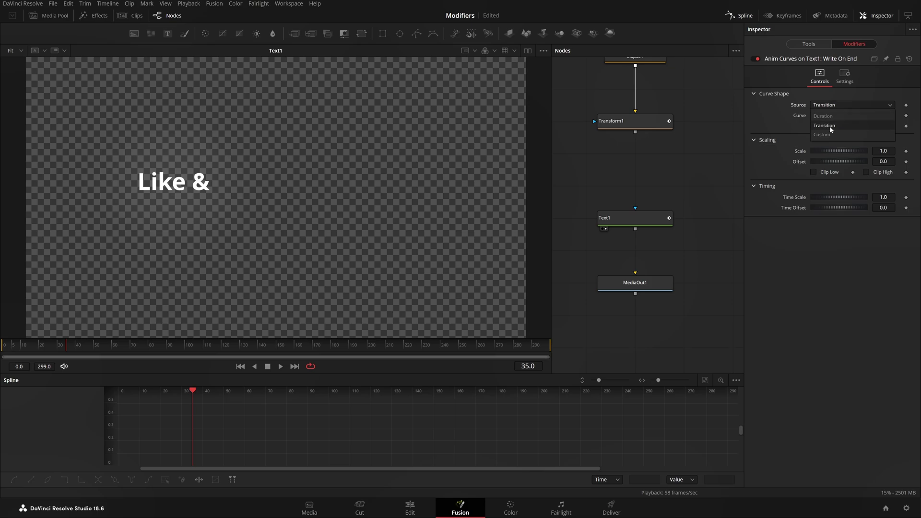
pyautogui.click(831, 126)
# Check the composition on the Edit page, then connect Text1 to MediaOut1 on the Fusion page.
pyautogui.click(410, 508)
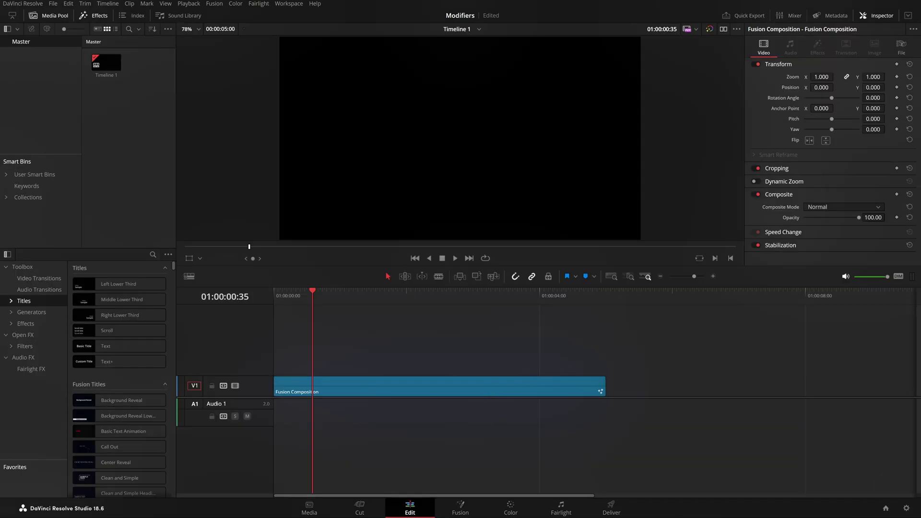
pyautogui.click(459, 507)
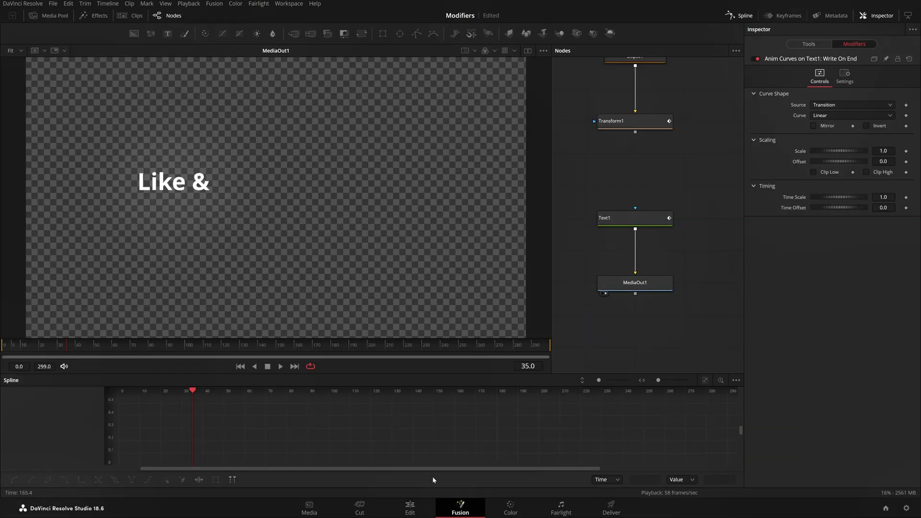
# Play the Fusion Composition from the start of the Edit page timeline, return to its first frame, and select the clip.
pyautogui.click(410, 506)
pyautogui.moveTo(318, 298); pyautogui.dragTo(273, 300)
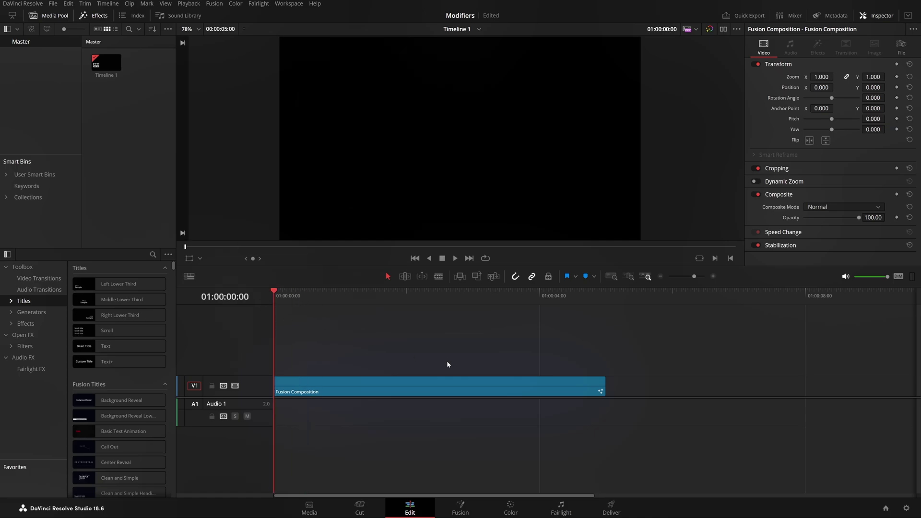
pyautogui.press('space')
pyautogui.moveTo(332, 298); pyautogui.dragTo(272, 307)
pyautogui.click(312, 391)
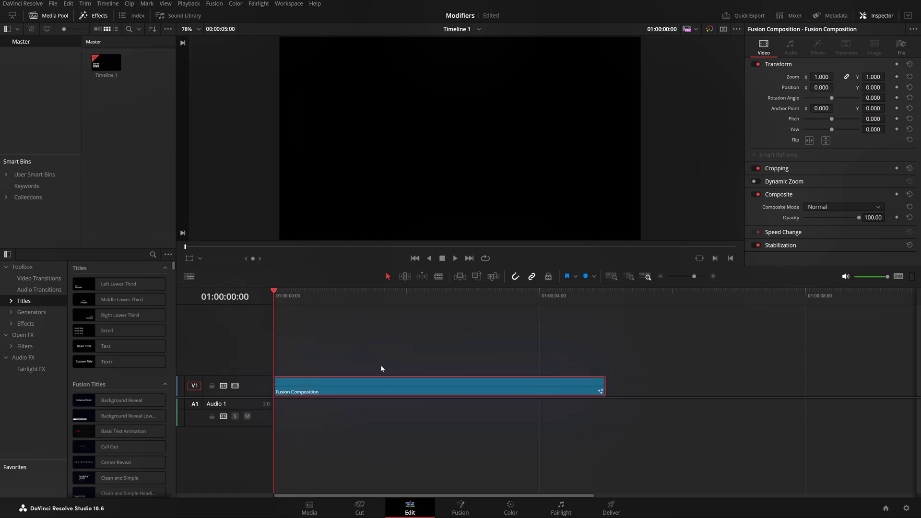
# Check the composition's last frame, replay it from the start, and park the playhead at 01:00:03:31.
pyautogui.press('End')
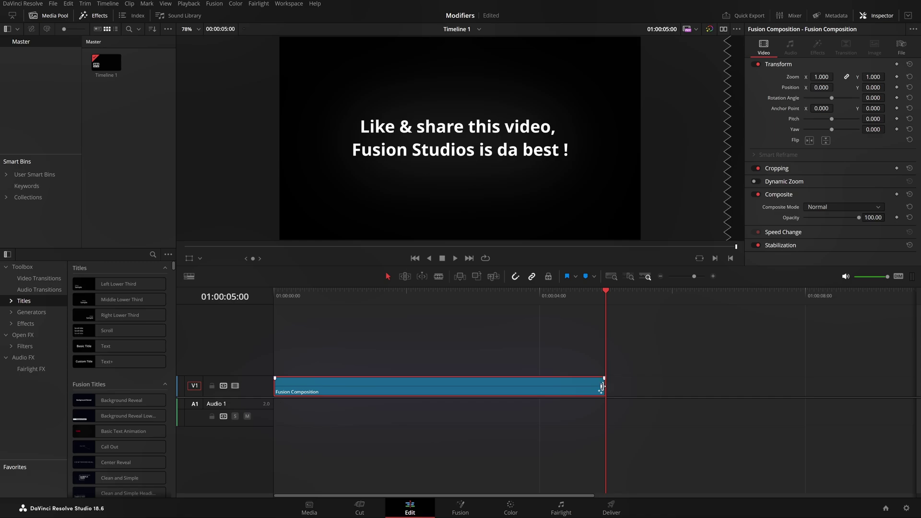
pyautogui.press('Home')
pyautogui.press('space')
pyautogui.click(474, 334)
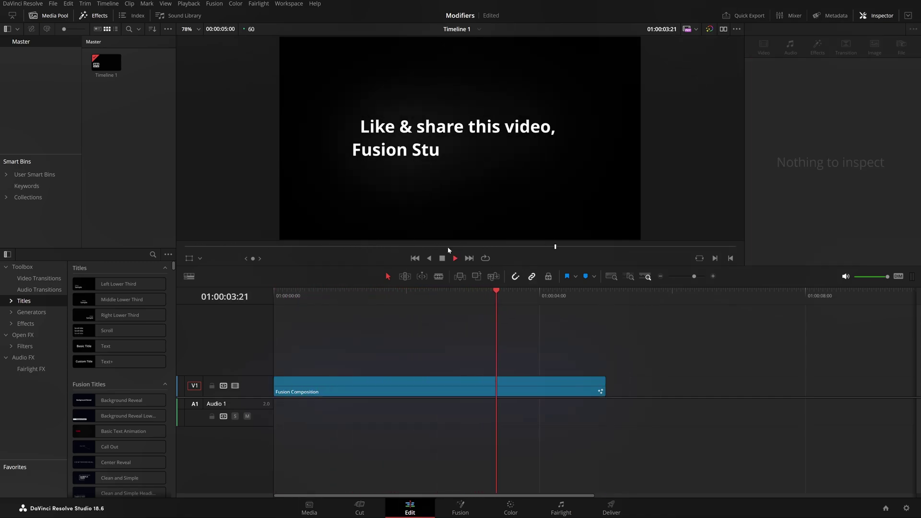
pyautogui.click(502, 301)
pyautogui.moveTo(501, 301)
pyautogui.mouseDown()
pyautogui.moveTo(520, 301)
pyautogui.moveTo(507, 301)
pyautogui.mouseUp()
# Open the Fusion Composition clip on the Fusion page and show Text1's whole Write On End curve in the Spline editor.
pyautogui.click(507, 386)
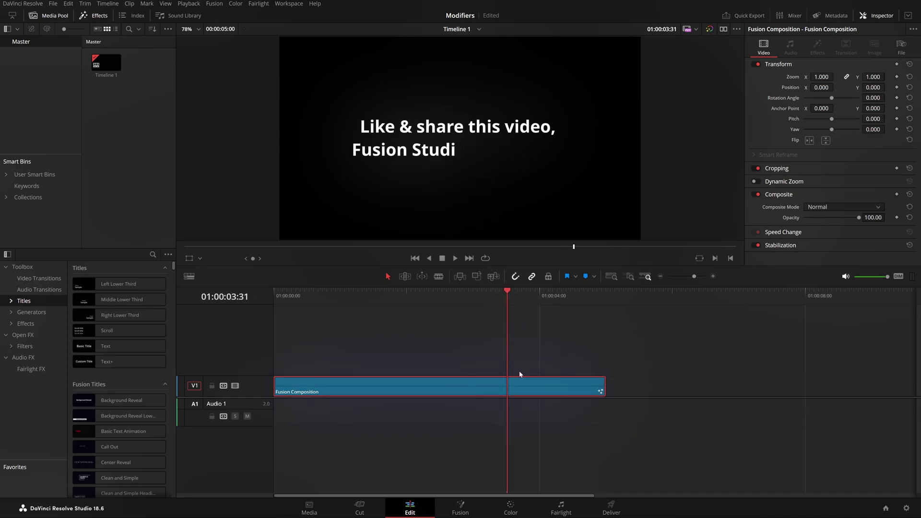
pyautogui.click(459, 507)
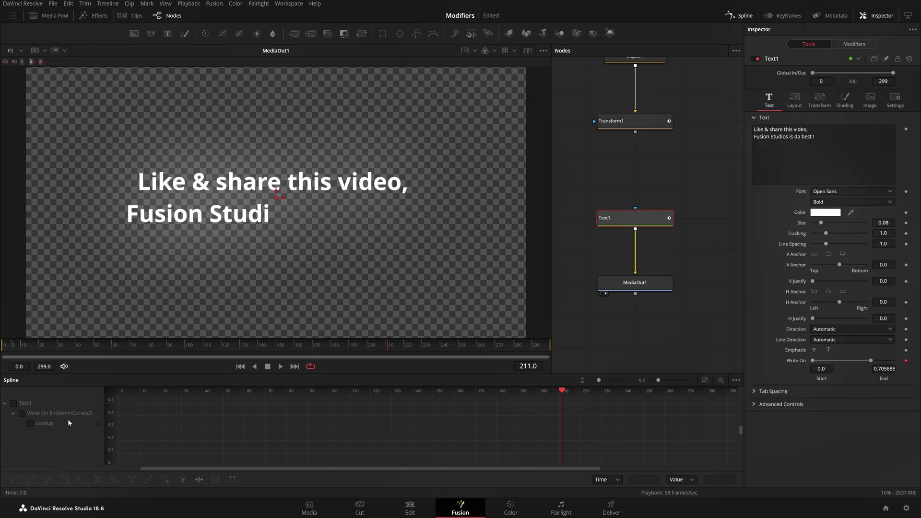
pyautogui.click(21, 414)
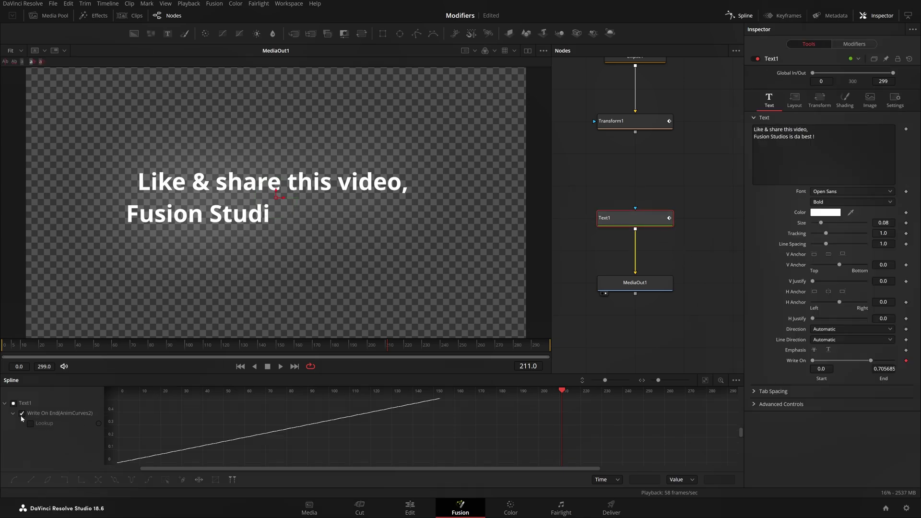
pyautogui.click(704, 380)
# Set the Time Scale of the Anim Curves modifier on Text1's Write On End to 1.2, then deselect the node.
pyautogui.click(864, 45)
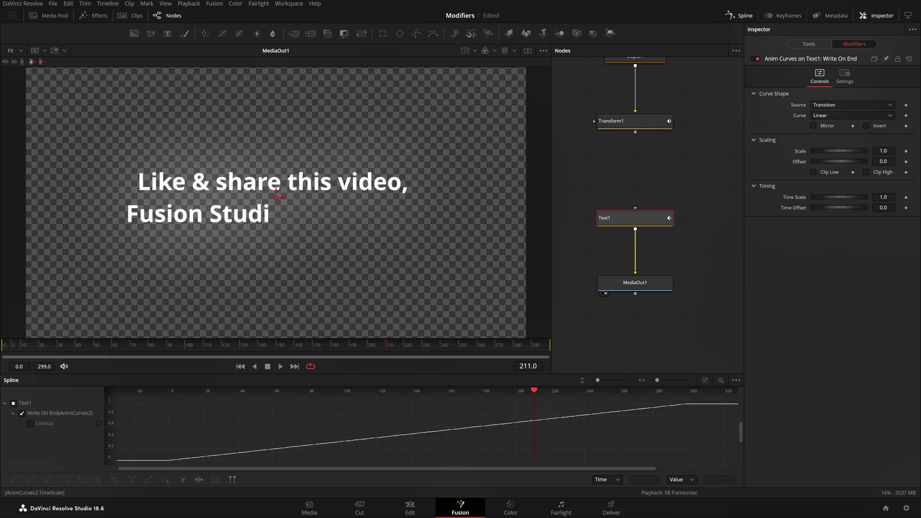
pyautogui.moveTo(882, 197)
pyautogui.mouseDown()
pyautogui.moveTo(919, 197)
pyautogui.moveTo(876, 197)
pyautogui.mouseUp()
pyautogui.write('1')
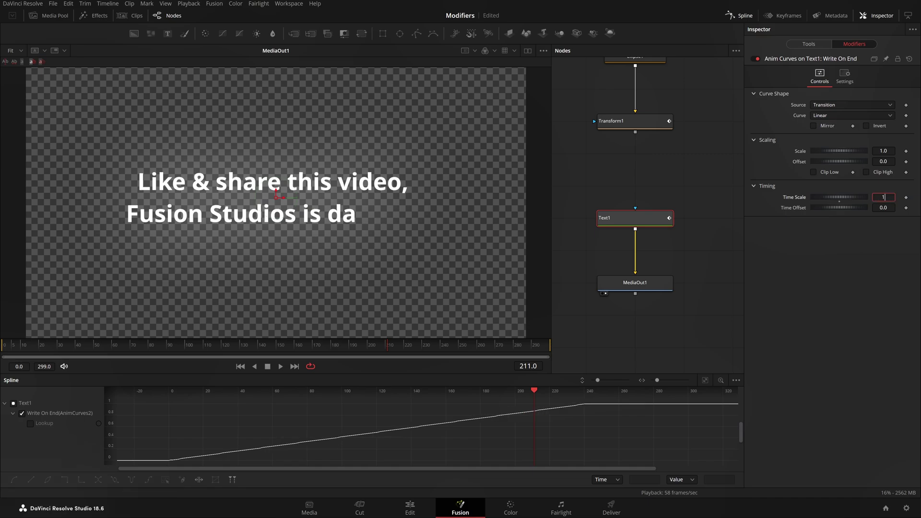
pyautogui.write('.2')
pyautogui.press('Tab')
pyautogui.click(717, 277)
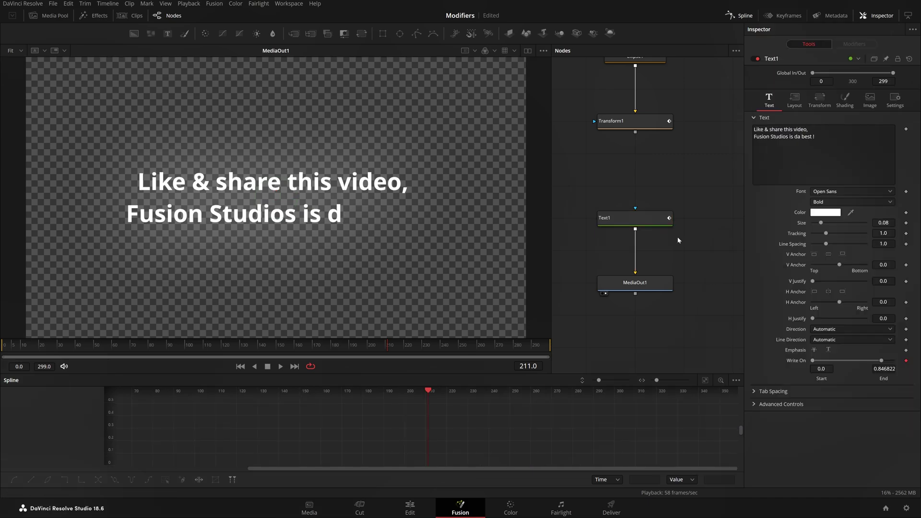
# Reselect Text1 and bring up its Anim Curves modifier controls together with the Write On End curve.
pyautogui.click(633, 218)
pyautogui.click(848, 48)
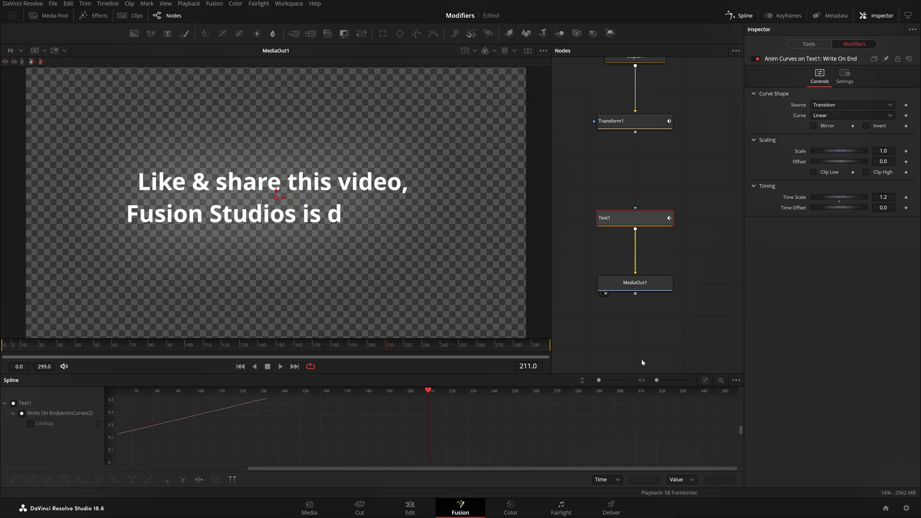
pyautogui.click(27, 413)
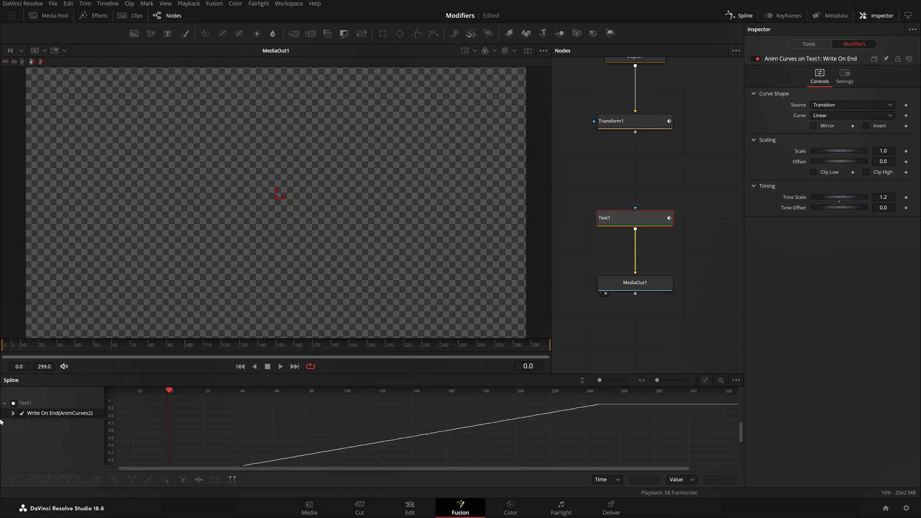